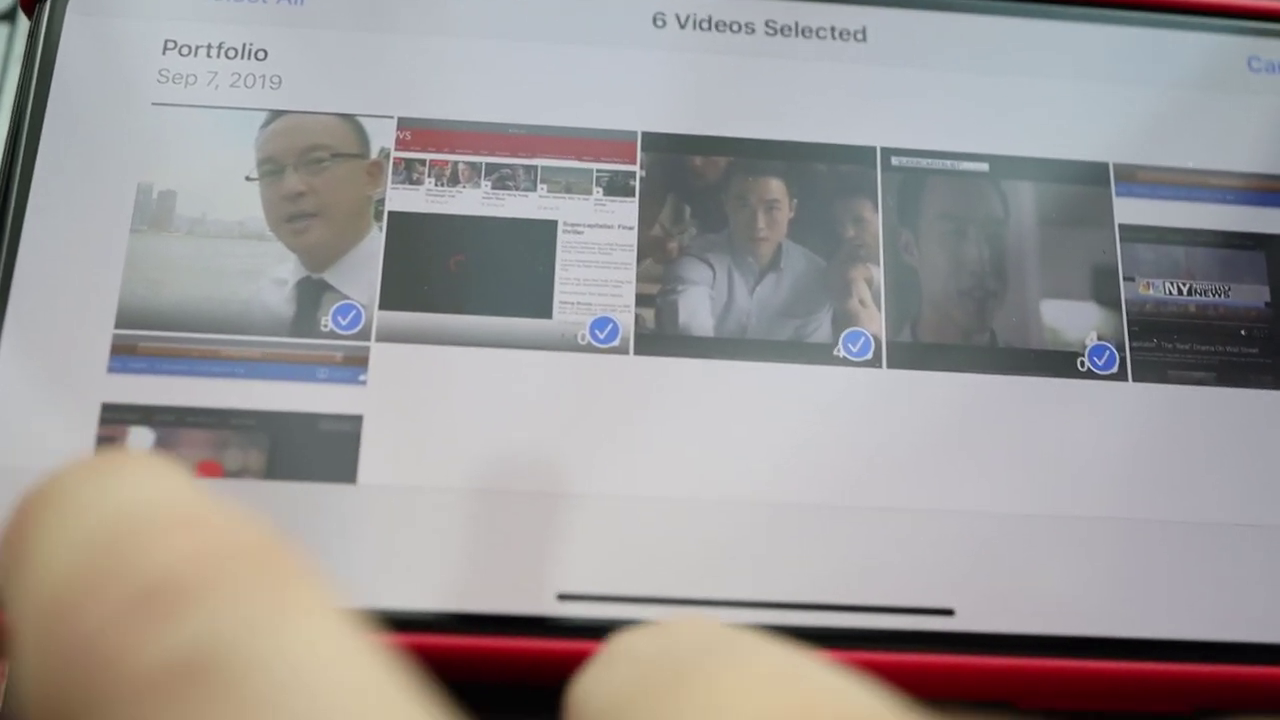
# - Bring up the sharing options for the six selected Portfolio videos in Photos
pyautogui.click(140, 470)
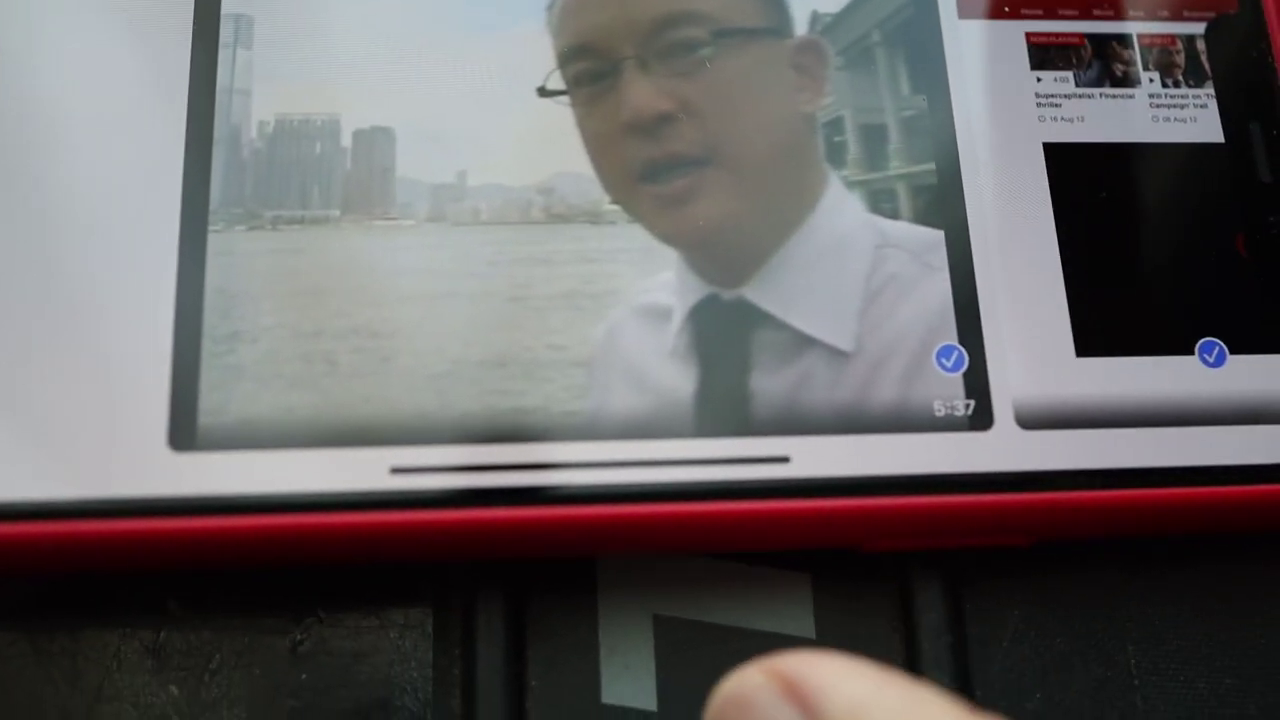
pyautogui.scroll(-5, 600, 250)
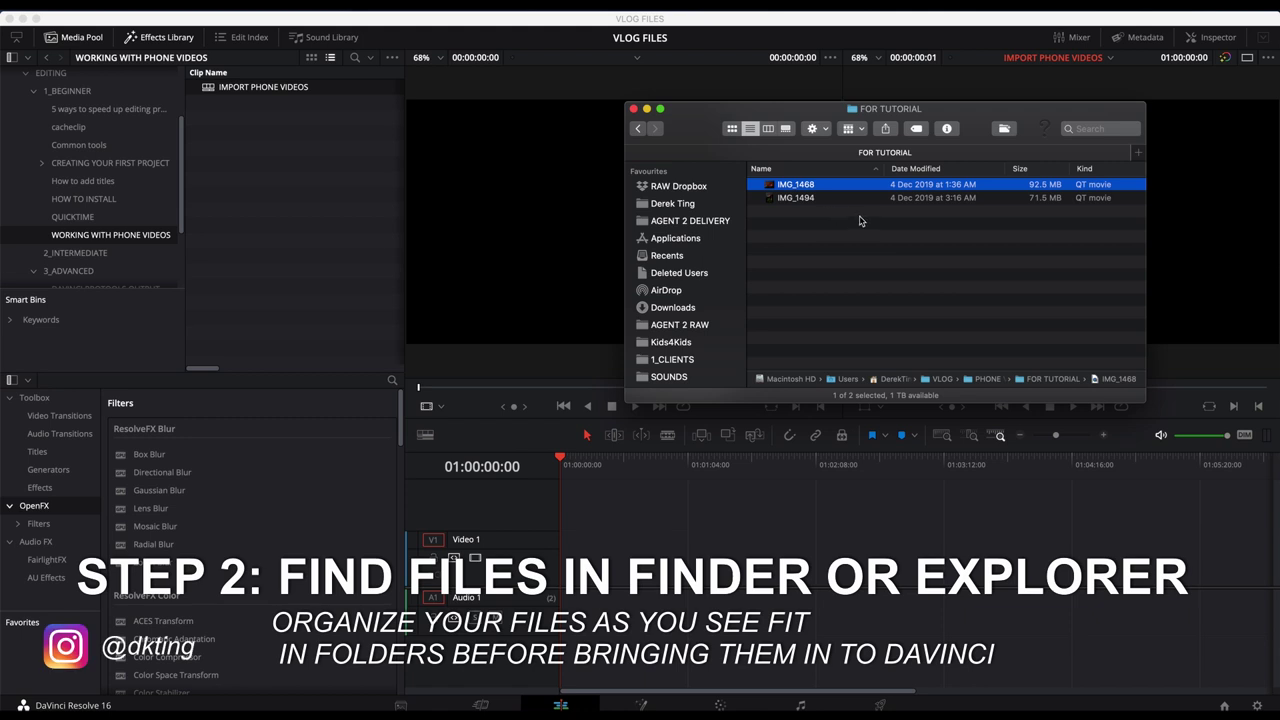
# - Select IMG_1494 along with IMG_1468 in FOR TUTORIAL and drag both into Resolve
pyautogui.keyDown('shift'); pyautogui.click(831, 200); pyautogui.keyUp('shift')
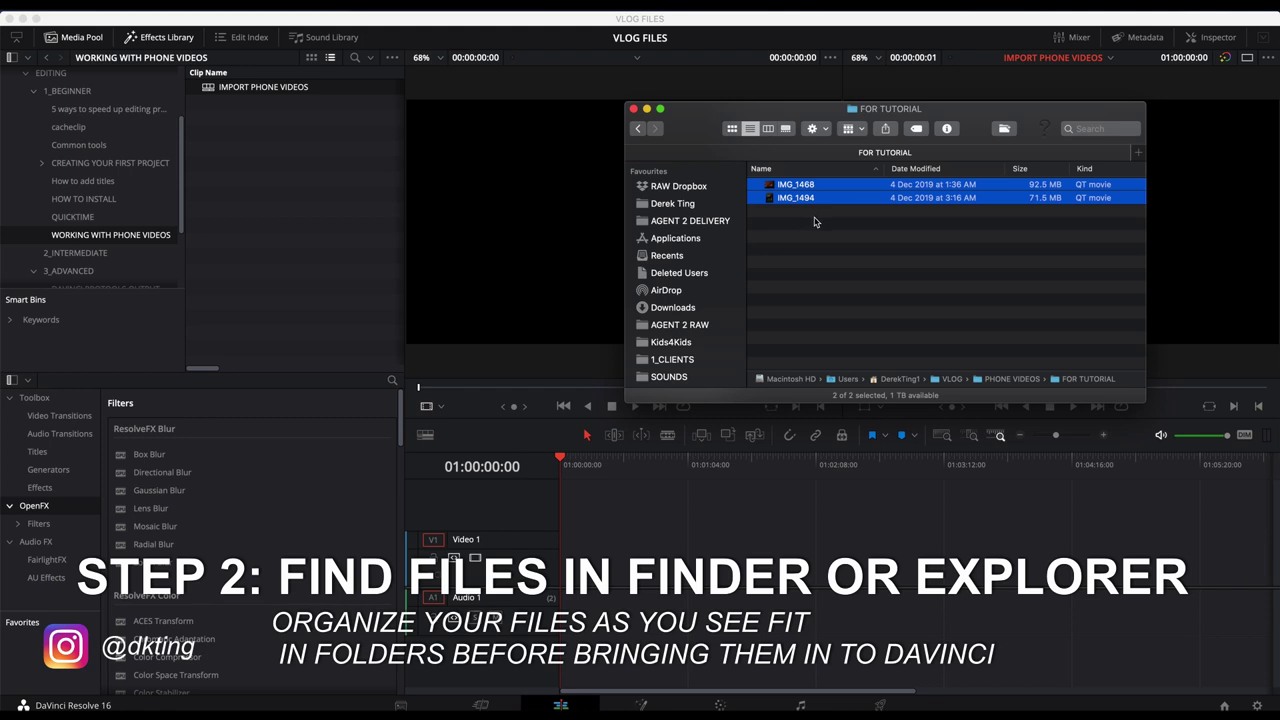
pyautogui.moveTo(803, 200); pyautogui.dragTo(285, 230)
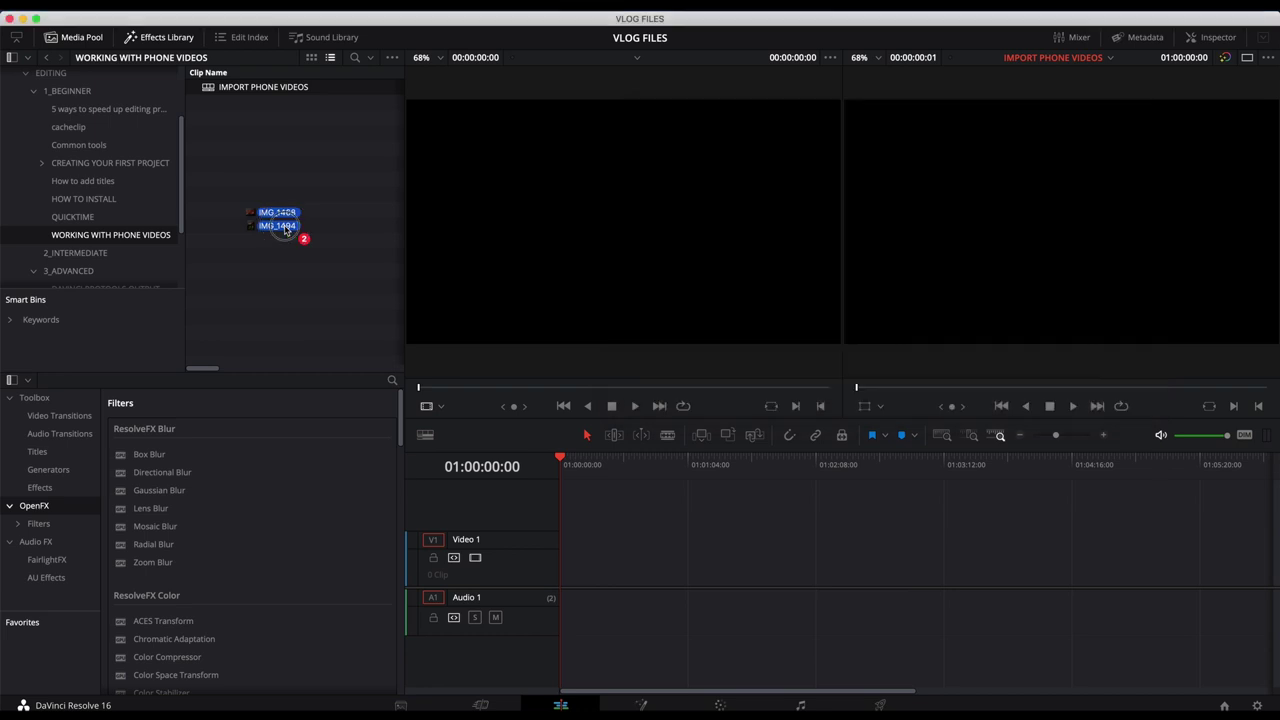
# - Import IMG_1468.MOV and IMG_1494.MOV, keep the timeline name, and load IMG_1494.MOV for preview
pyautogui.moveTo(285, 230); pyautogui.dragTo(285, 230)
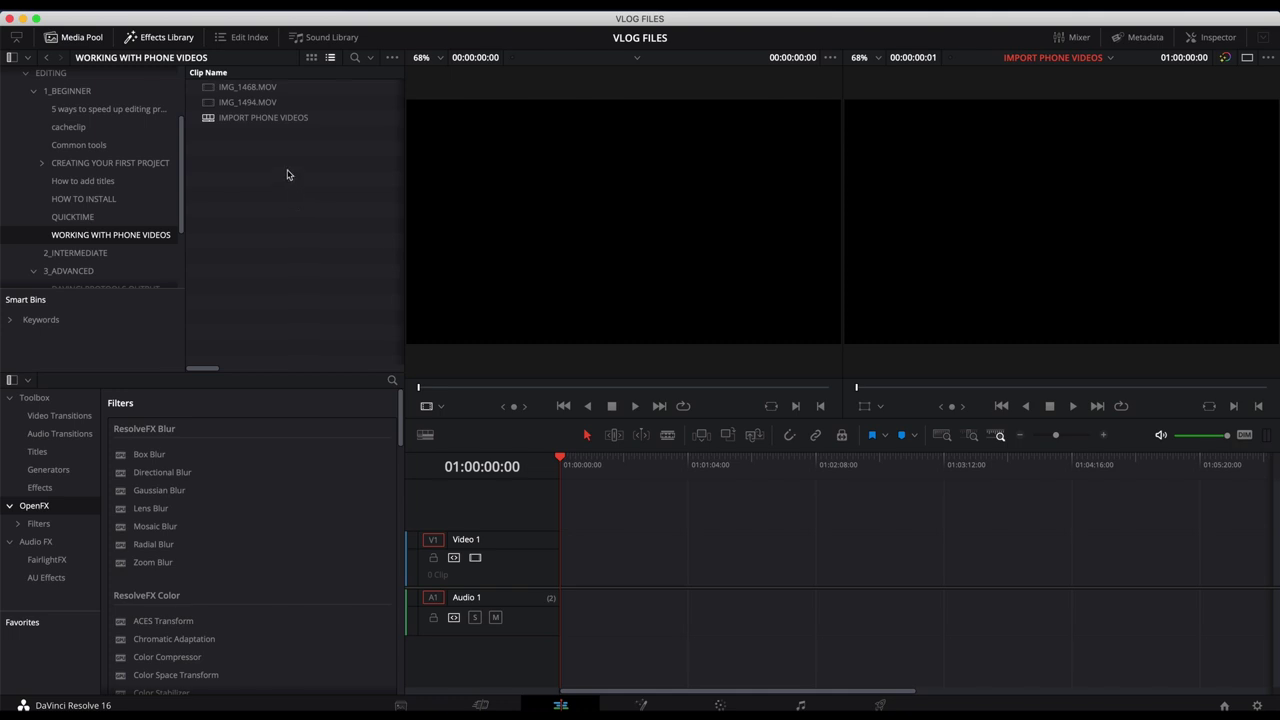
pyautogui.doubleClick(262, 121)
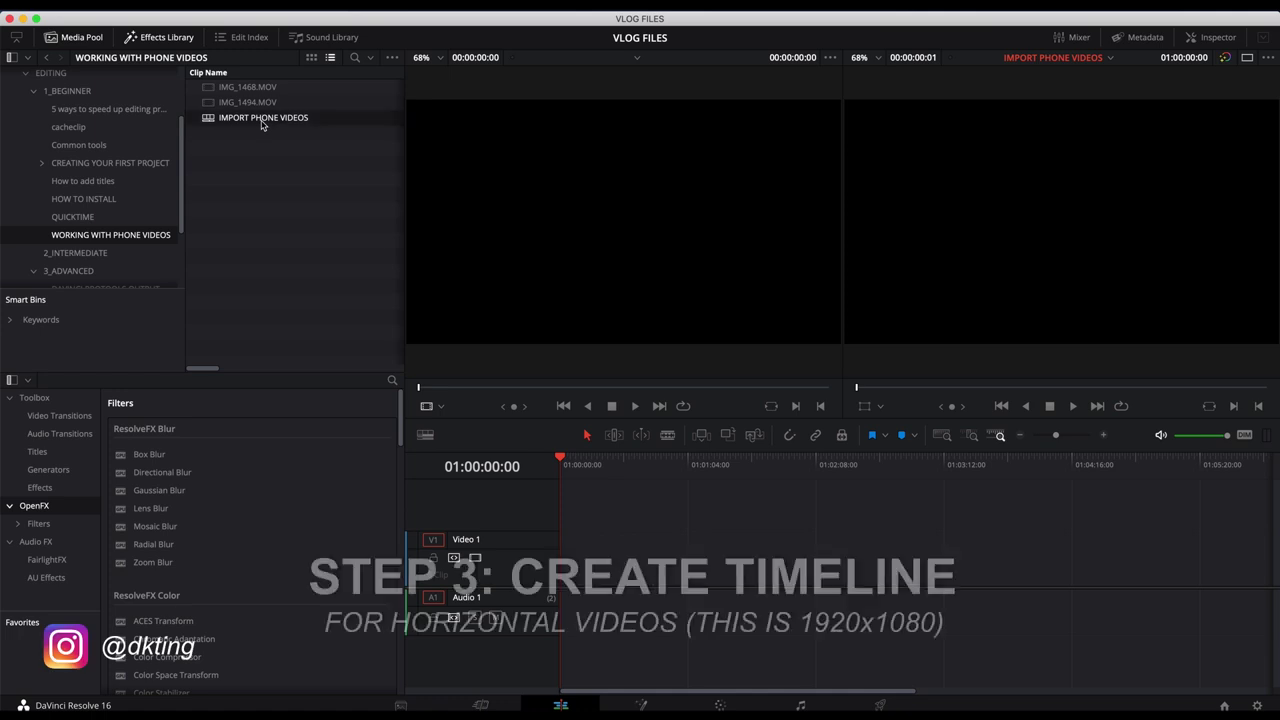
pyautogui.press('Return')
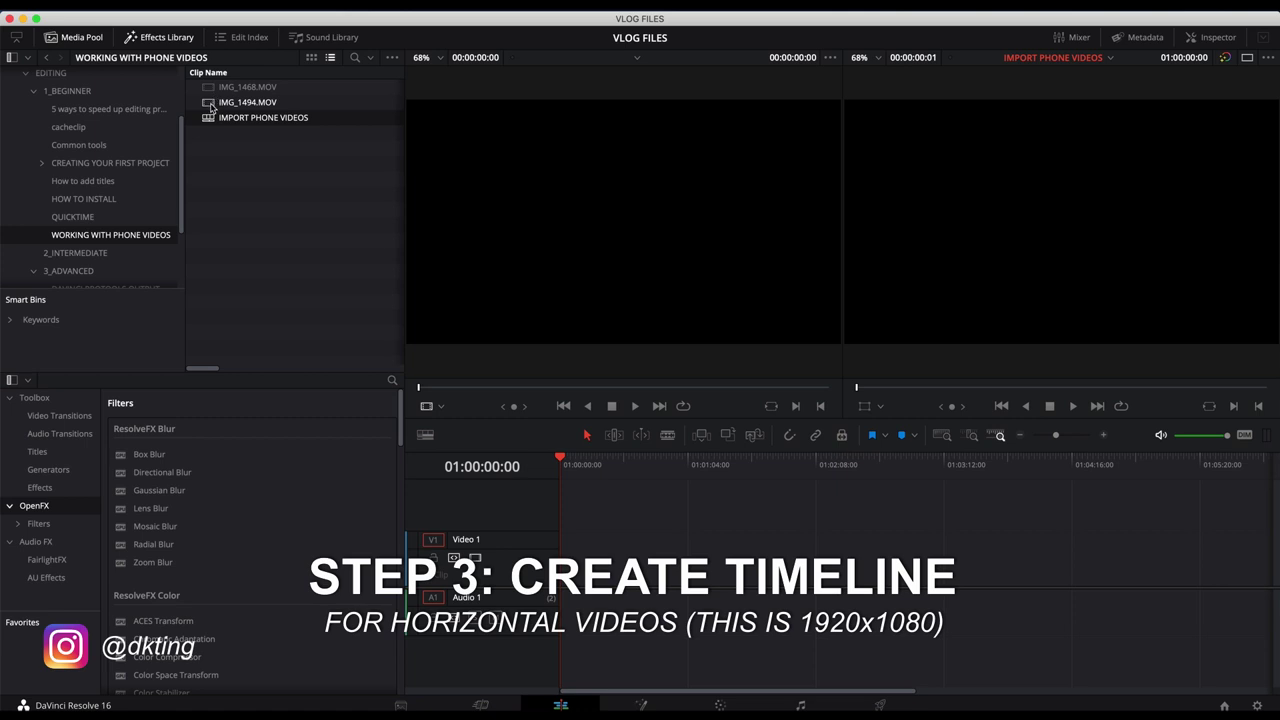
pyautogui.click(210, 105)
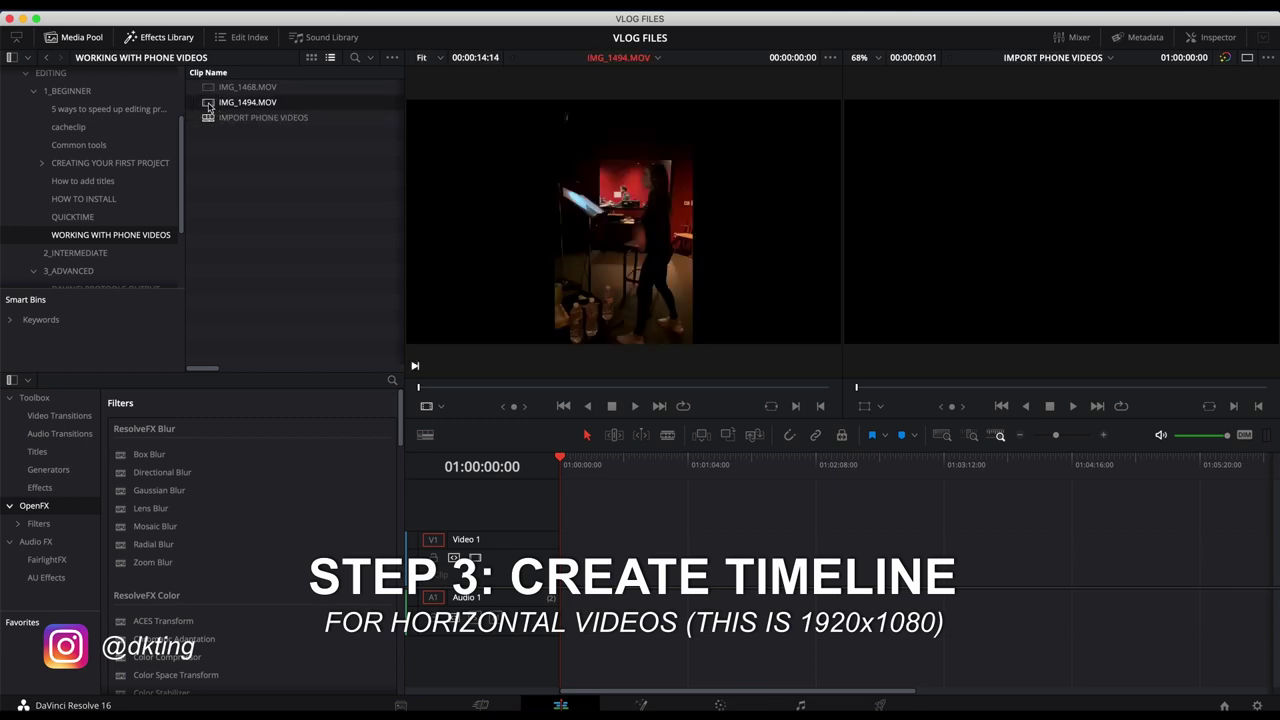
# - Place IMG_1494.MOV at the start of Video 1 and Audio 1 and play it back
pyautogui.moveTo(573, 221)
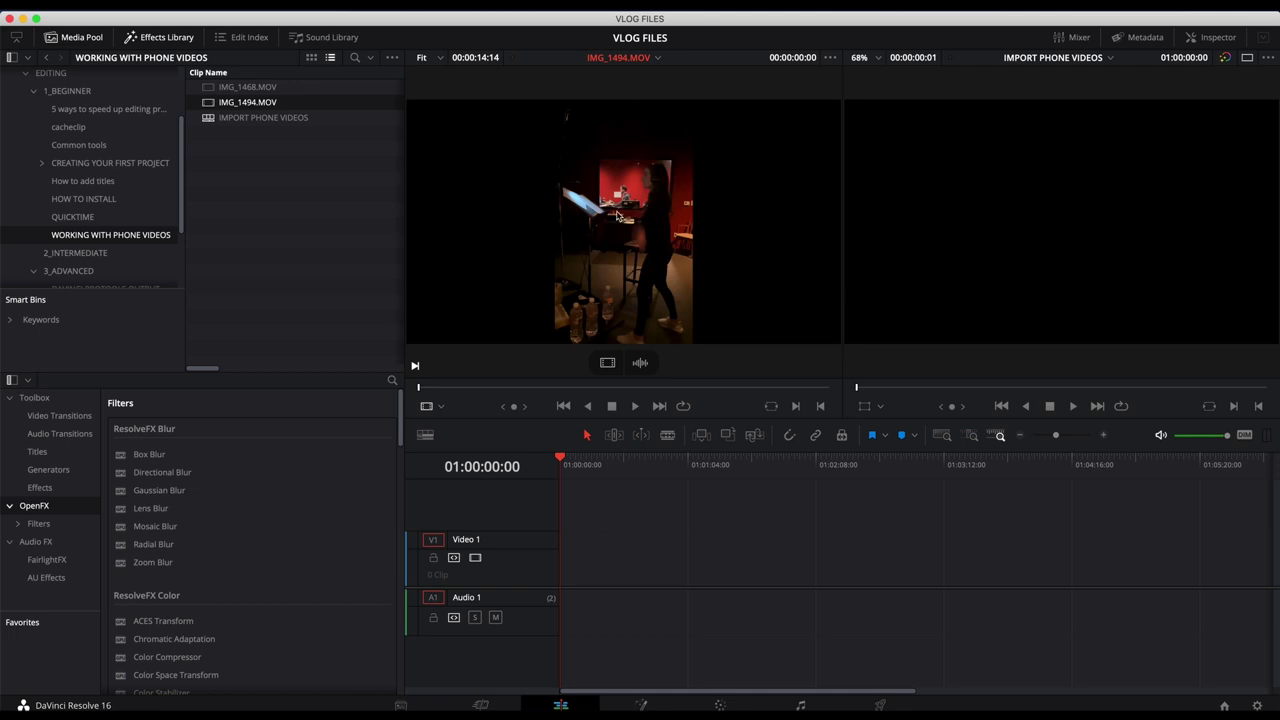
pyautogui.click(628, 262)
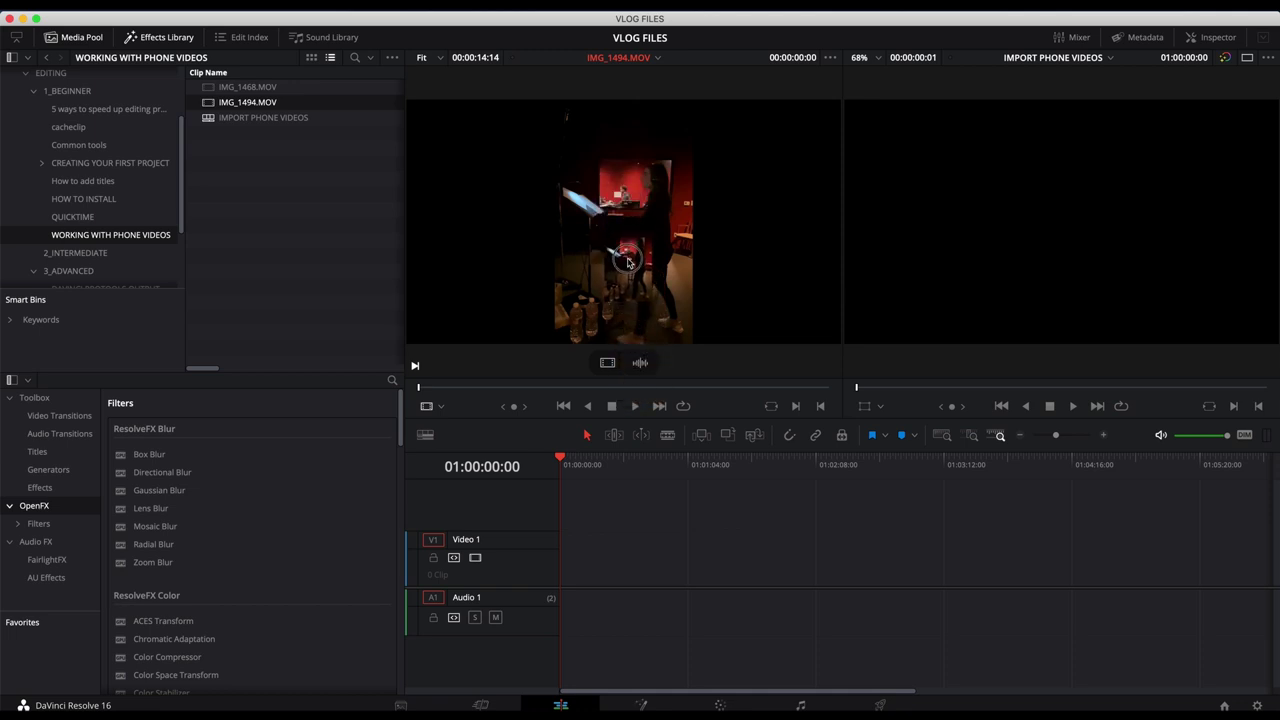
pyautogui.moveTo(628, 262); pyautogui.dragTo(563, 572)
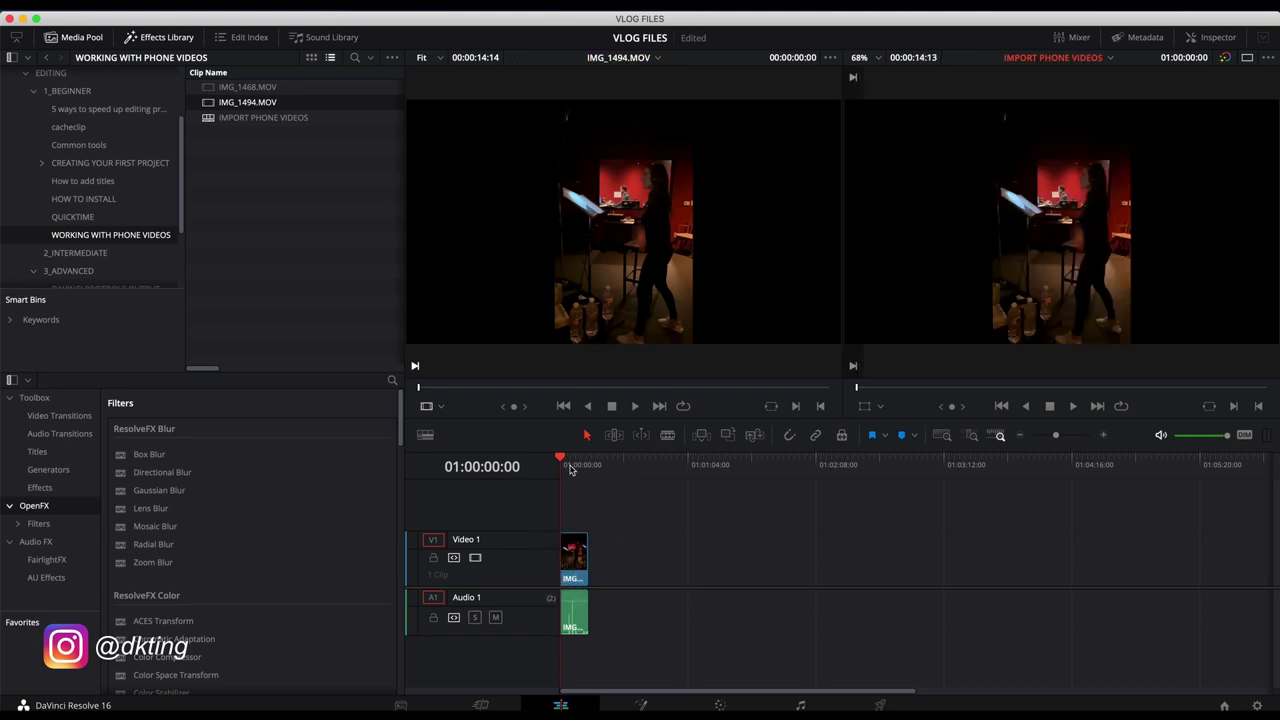
pyautogui.click(578, 462)
pyautogui.press('space')
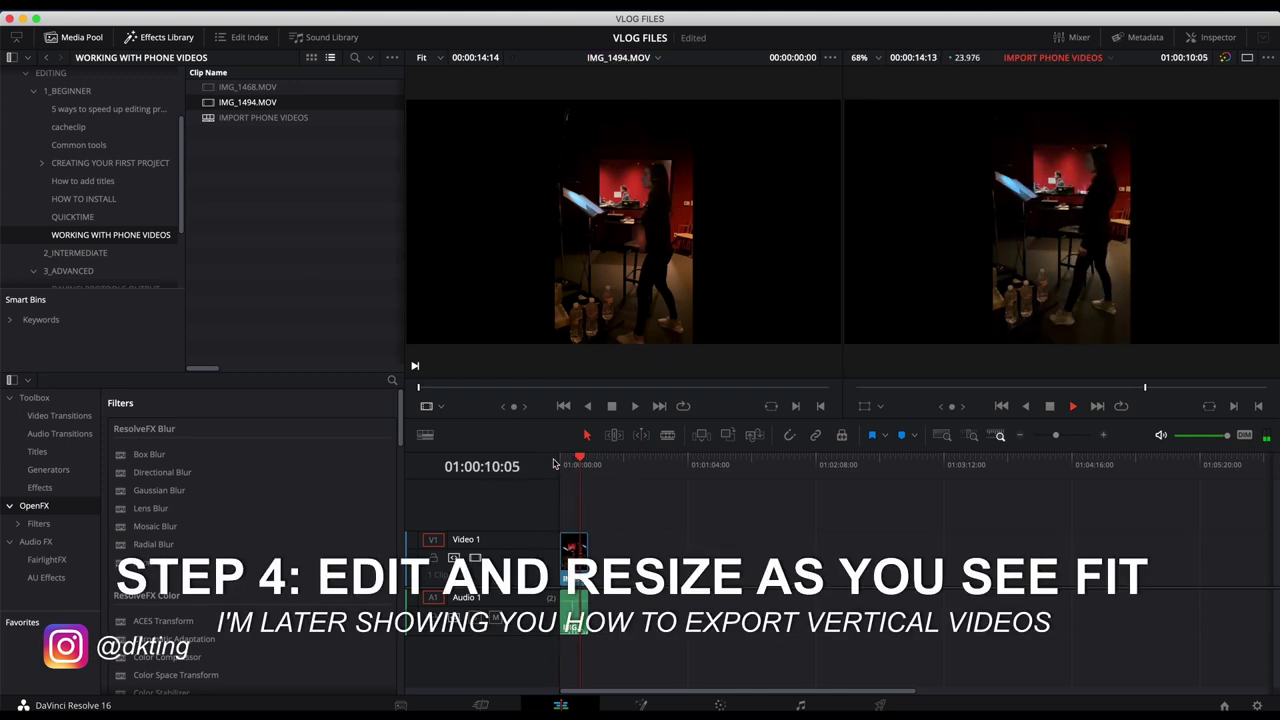
pyautogui.click(559, 465)
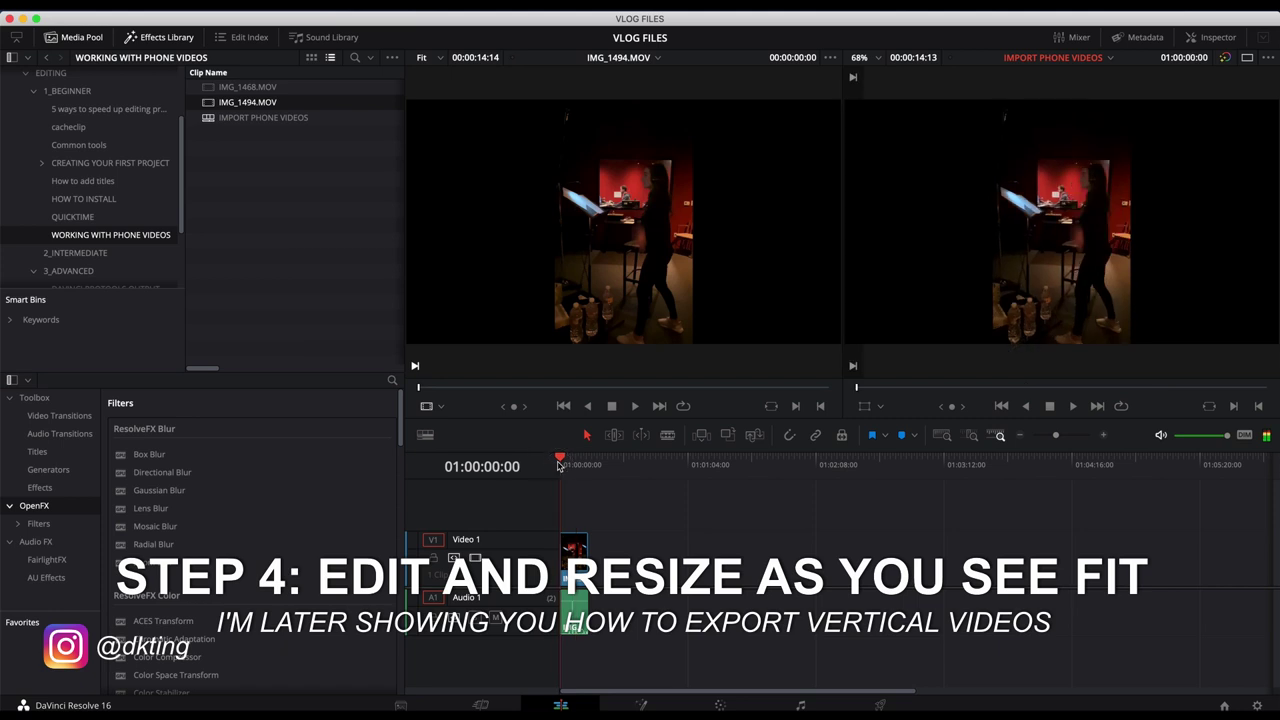
# - Scale IMG_1494.MOV to zoom 3.250 with Position Y about -360, and save the project
pyautogui.click(1222, 40)
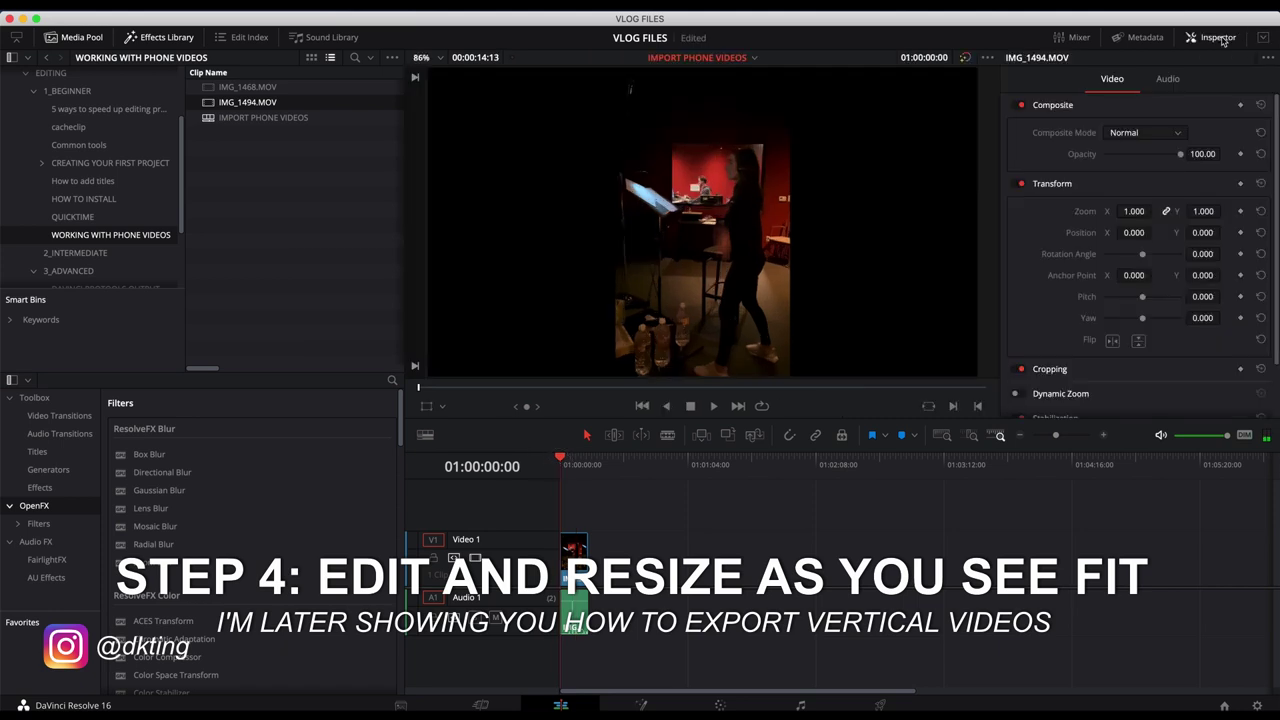
pyautogui.click(1220, 39)
pyautogui.click(1220, 39)
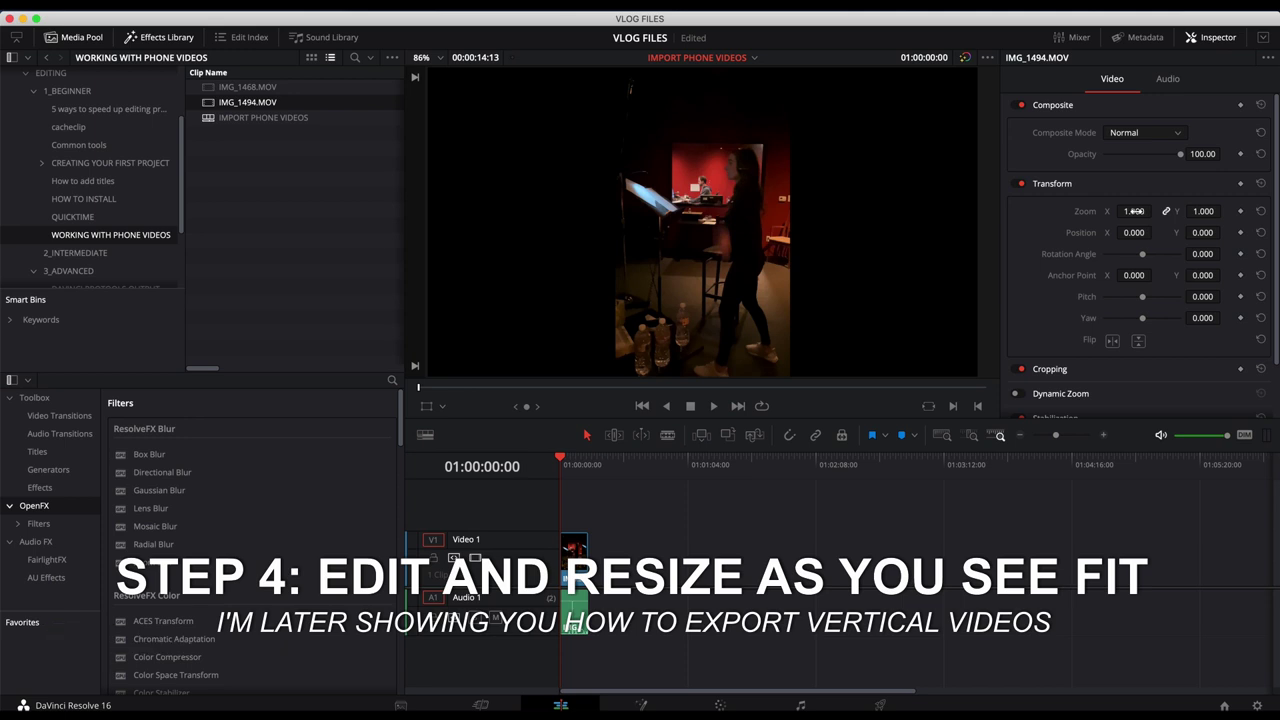
pyautogui.moveTo(1133, 211); pyautogui.dragTo(1133, 211)
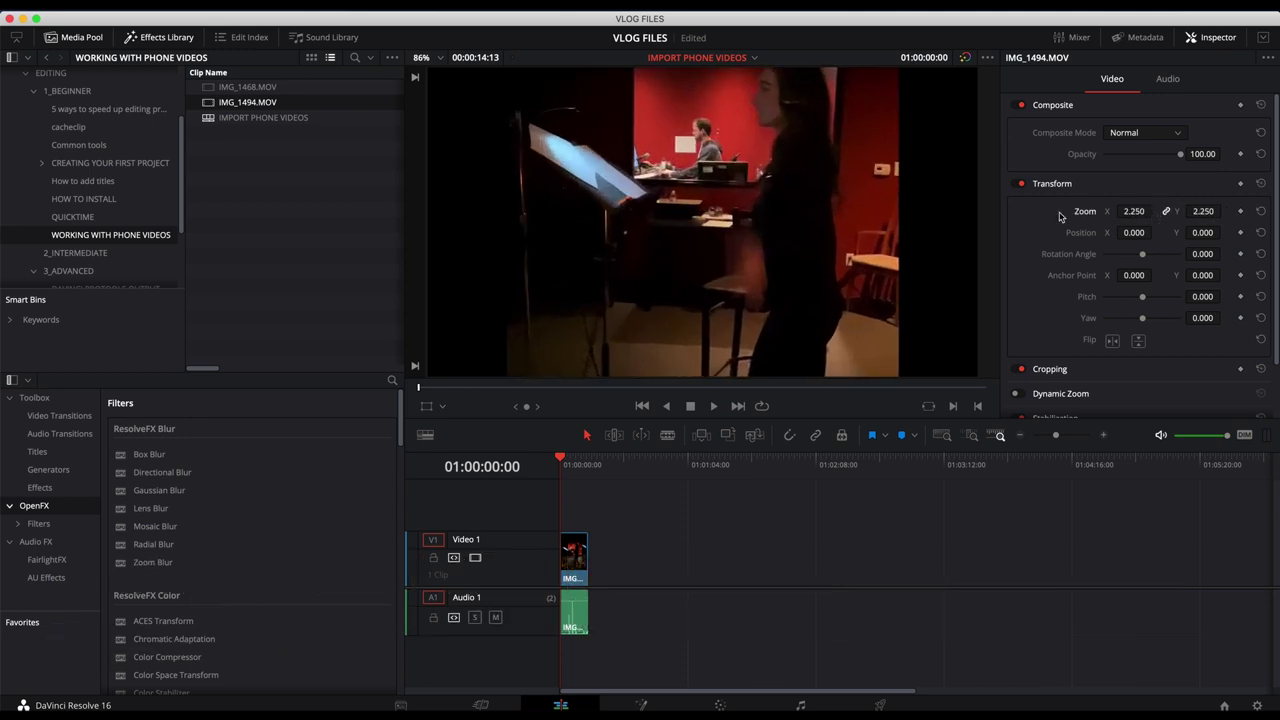
pyautogui.moveTo(1205, 231)
pyautogui.mouseDown()
pyautogui.moveTo(1080, 232)
pyautogui.moveTo(1196, 211)
pyautogui.mouseUp()
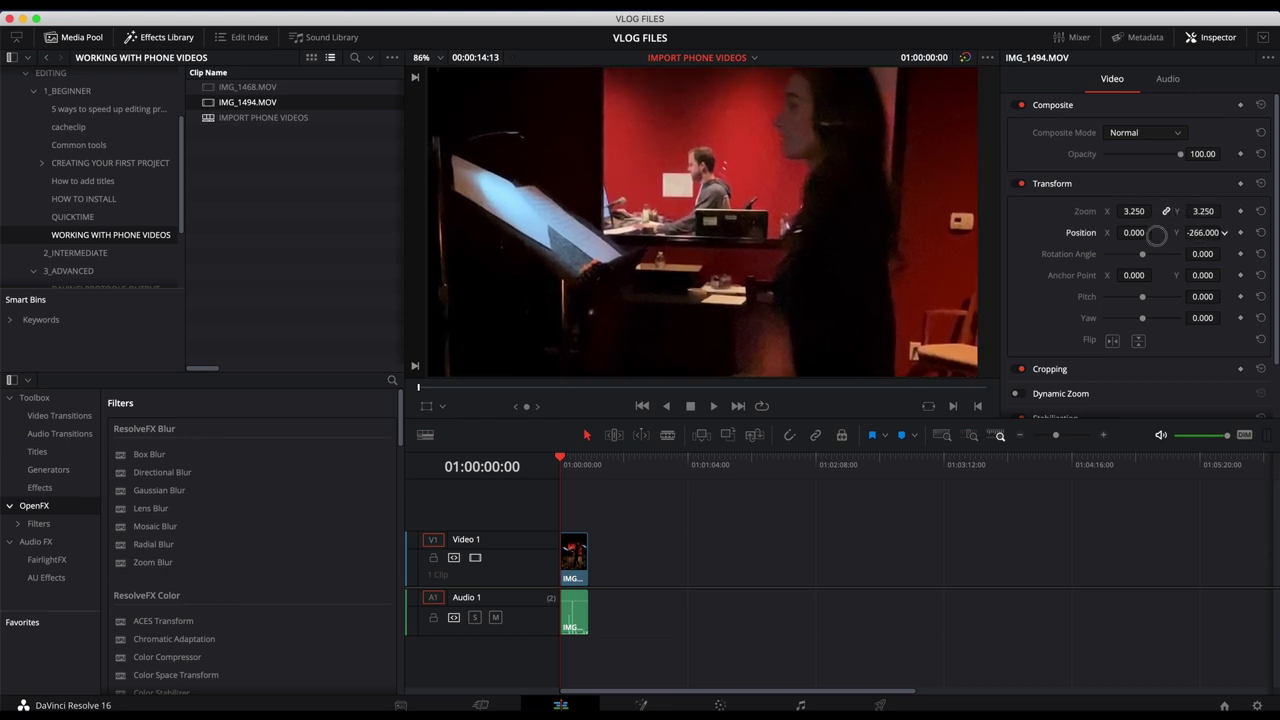
pyautogui.moveTo(1156, 235); pyautogui.dragTo(1210, 236)
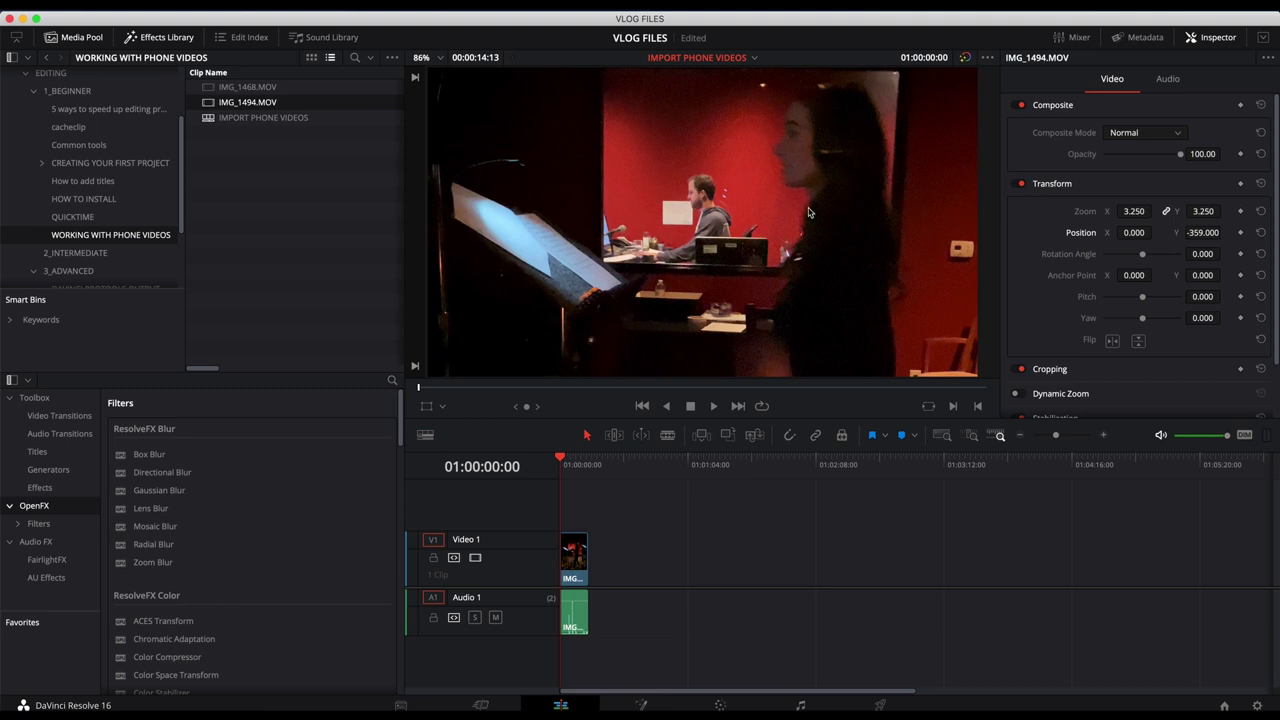
pyautogui.press('super+s')
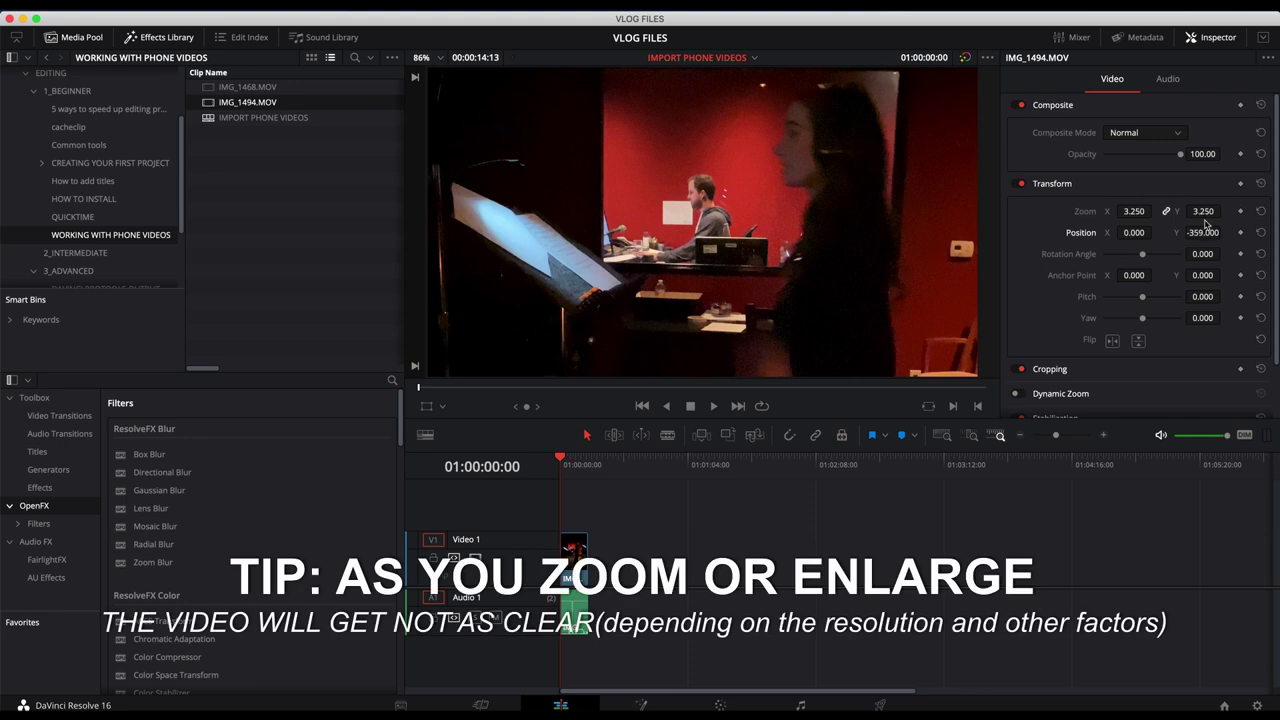
pyautogui.moveTo(1203, 232); pyautogui.dragTo(1203, 232)
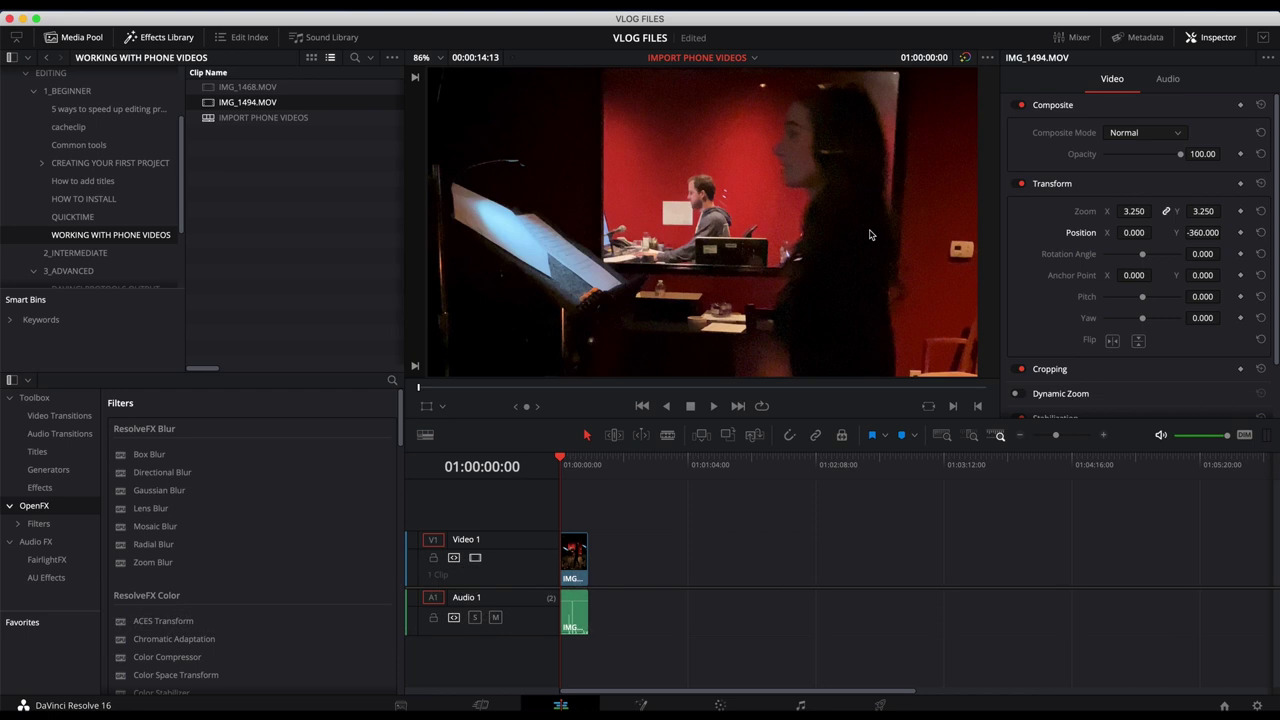
# - Load IMG_1468.MOV and place it on Video 1 after the first clip
pyautogui.click(207, 88)
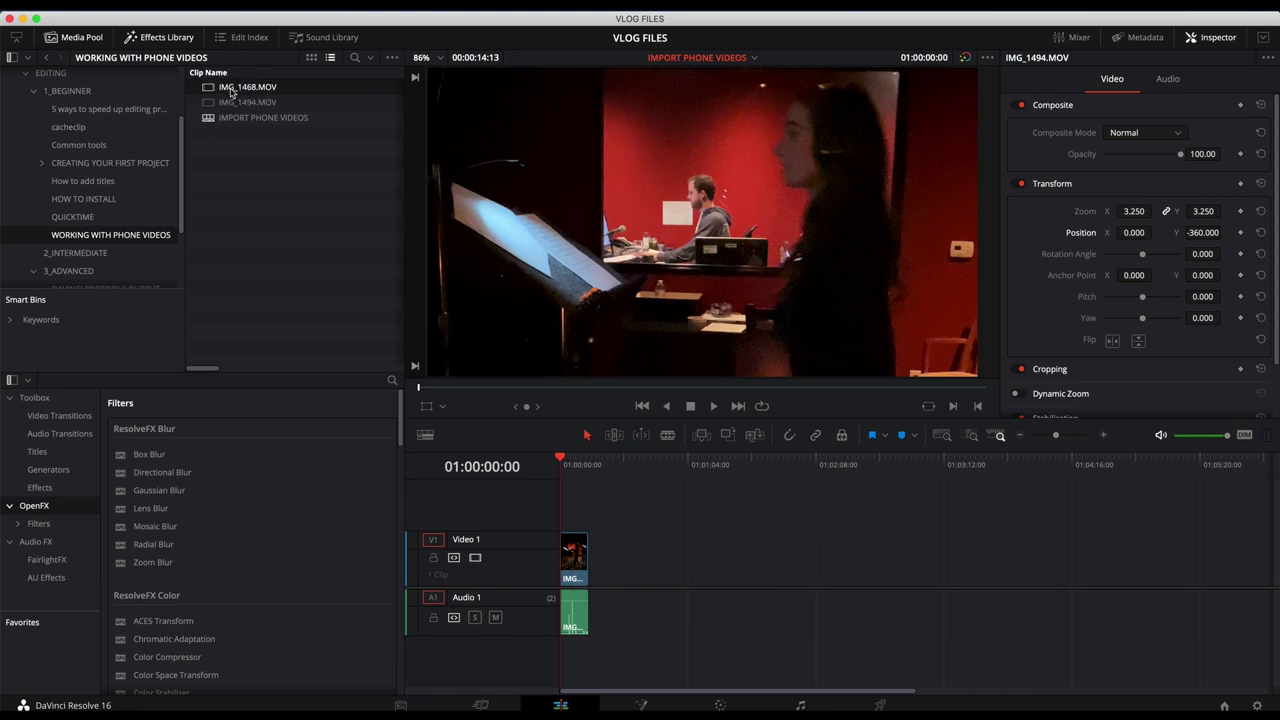
pyautogui.doubleClick(207, 88)
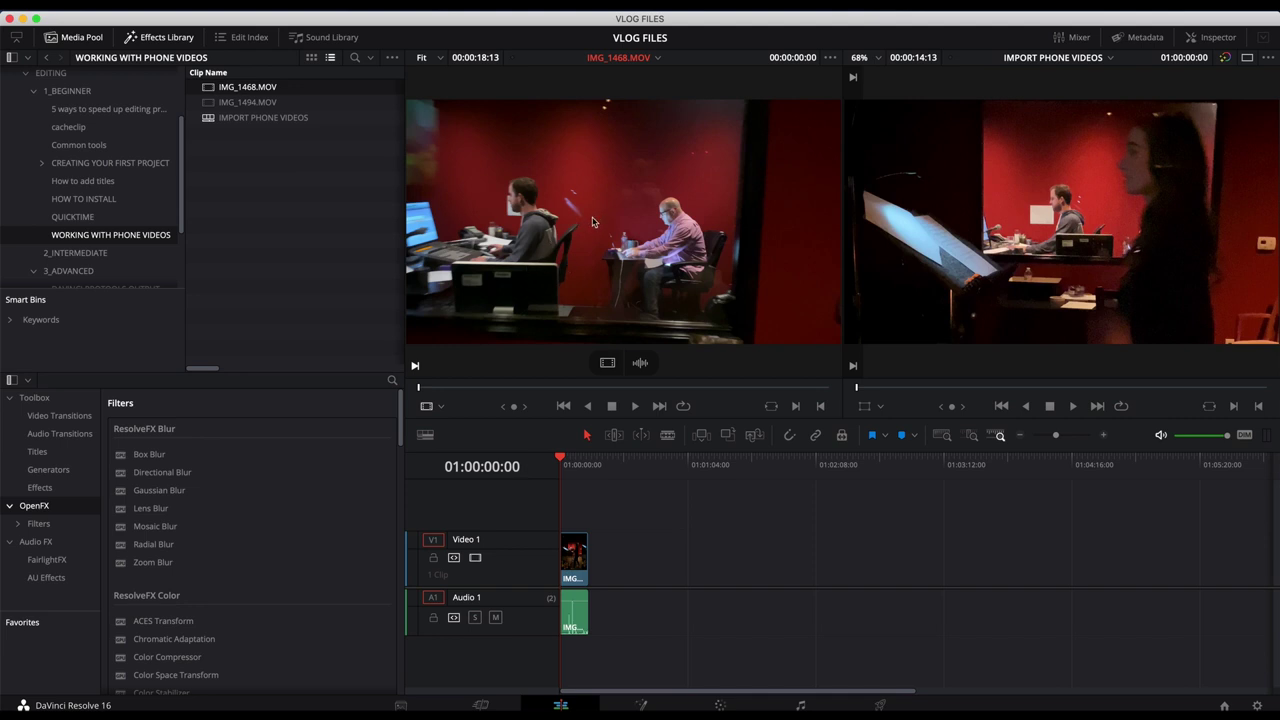
pyautogui.moveTo(593, 221); pyautogui.dragTo(597, 585)
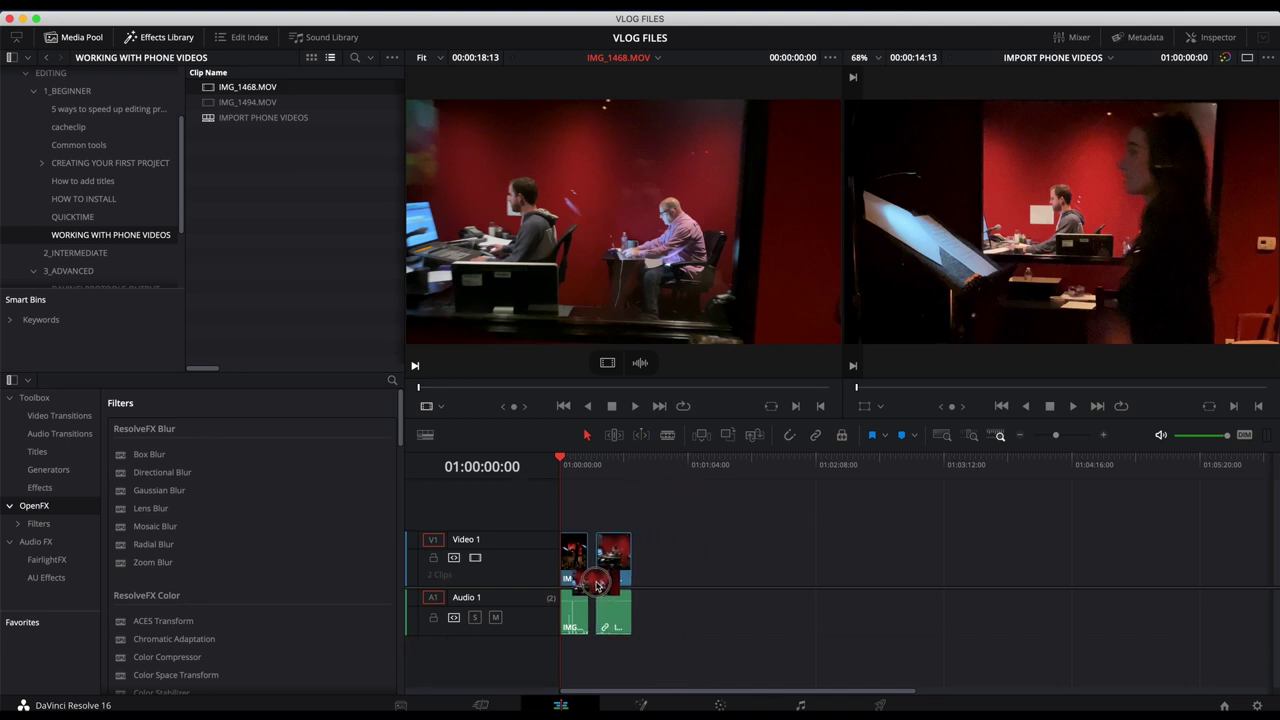
# - Scrub through and play back the second clip to preview the edit
pyautogui.click(604, 476)
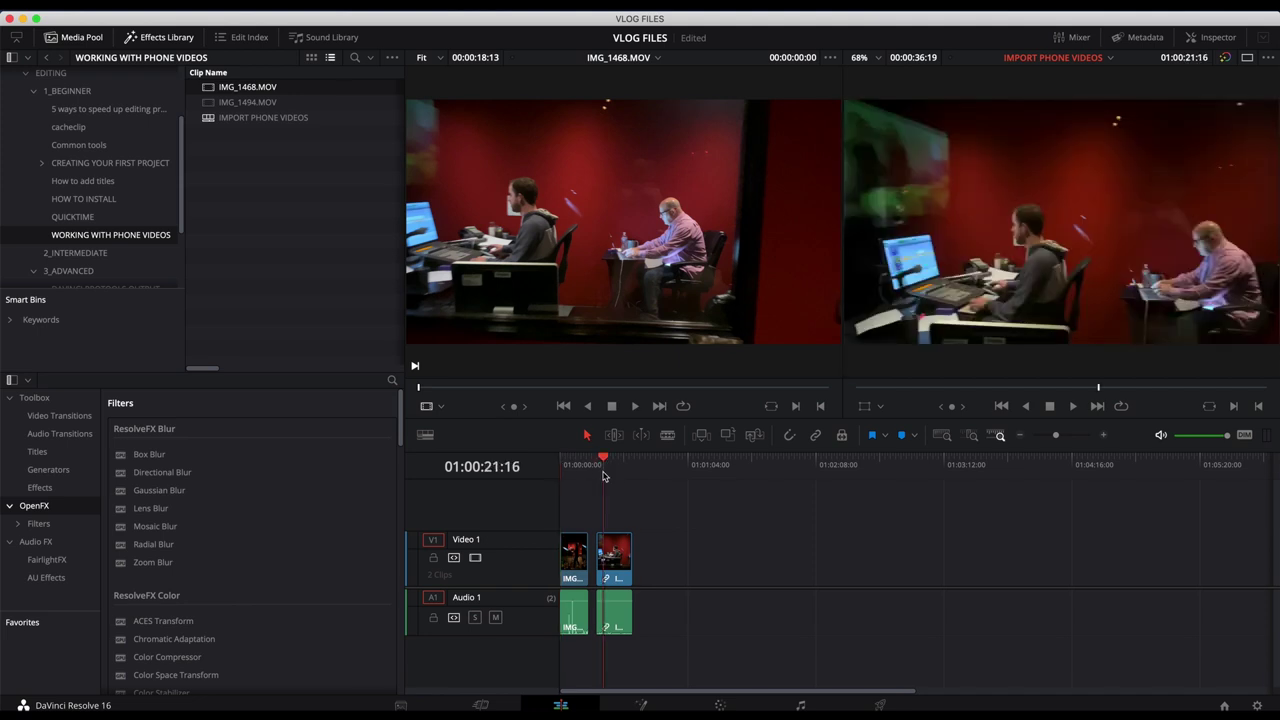
pyautogui.moveTo(604, 476); pyautogui.dragTo(600, 475)
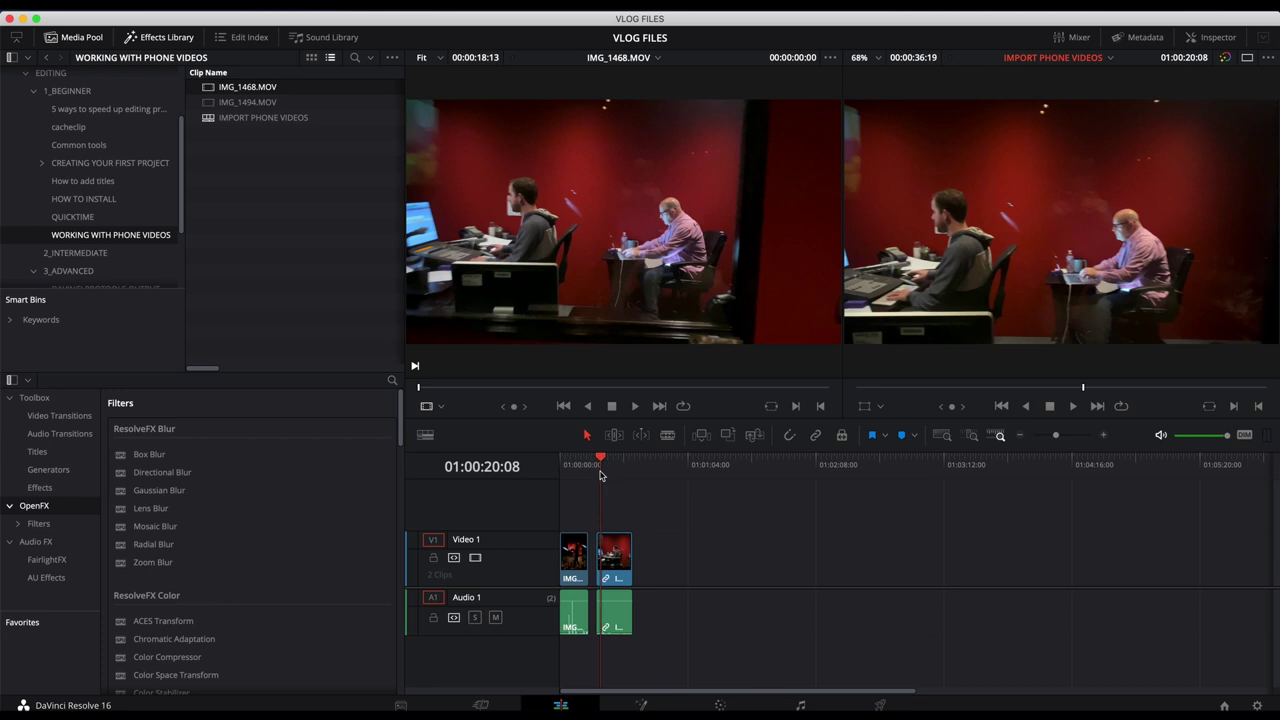
pyautogui.moveTo(600, 475); pyautogui.dragTo(598, 474)
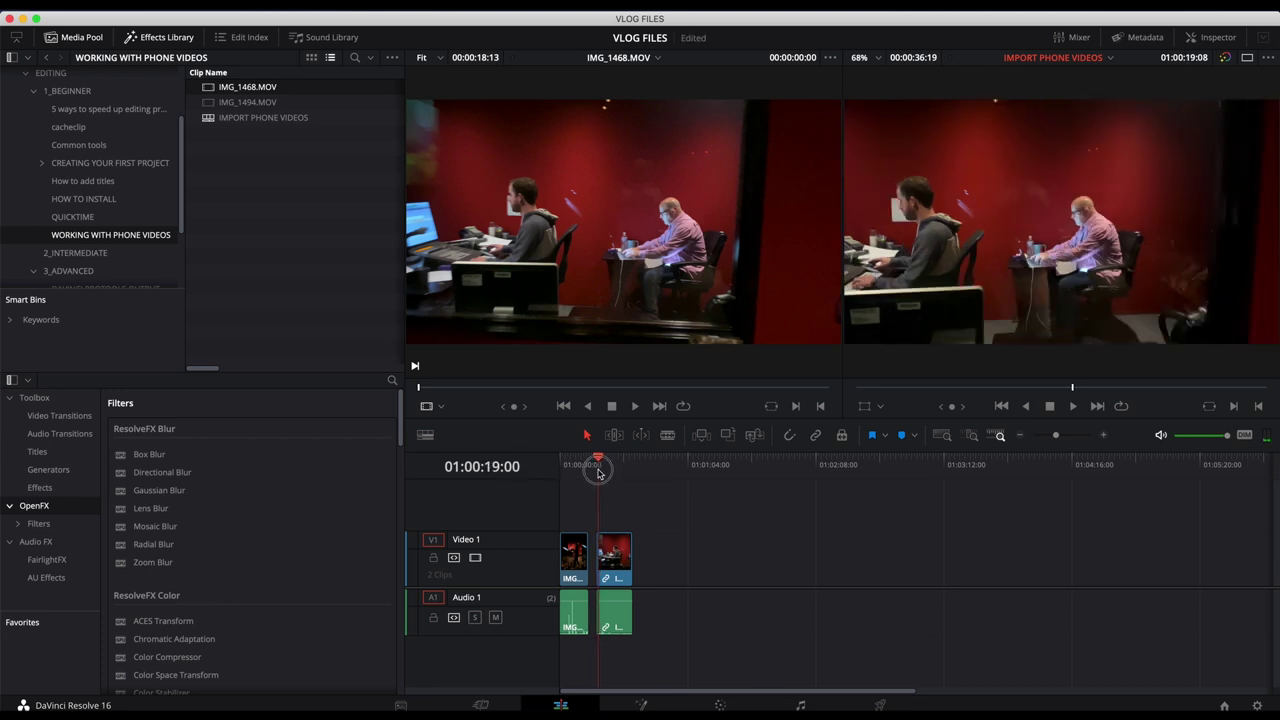
pyautogui.press('space')
pyautogui.press('space')
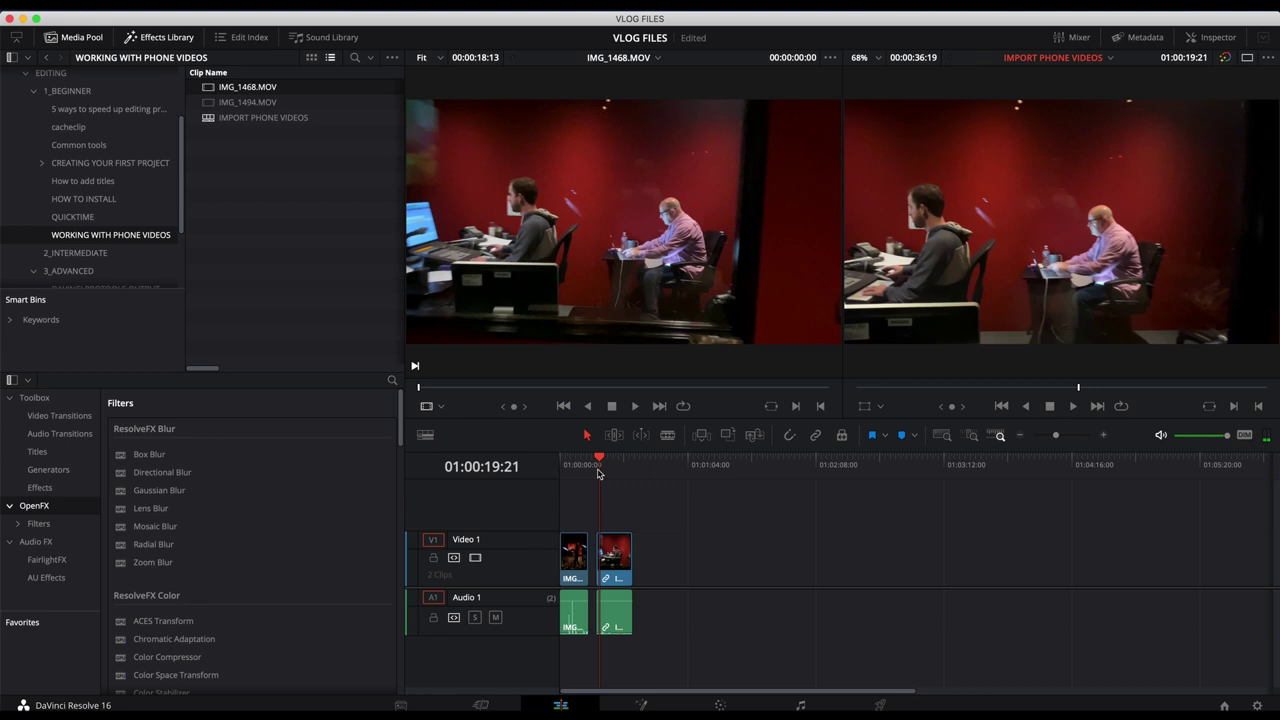
pyautogui.click(1228, 38)
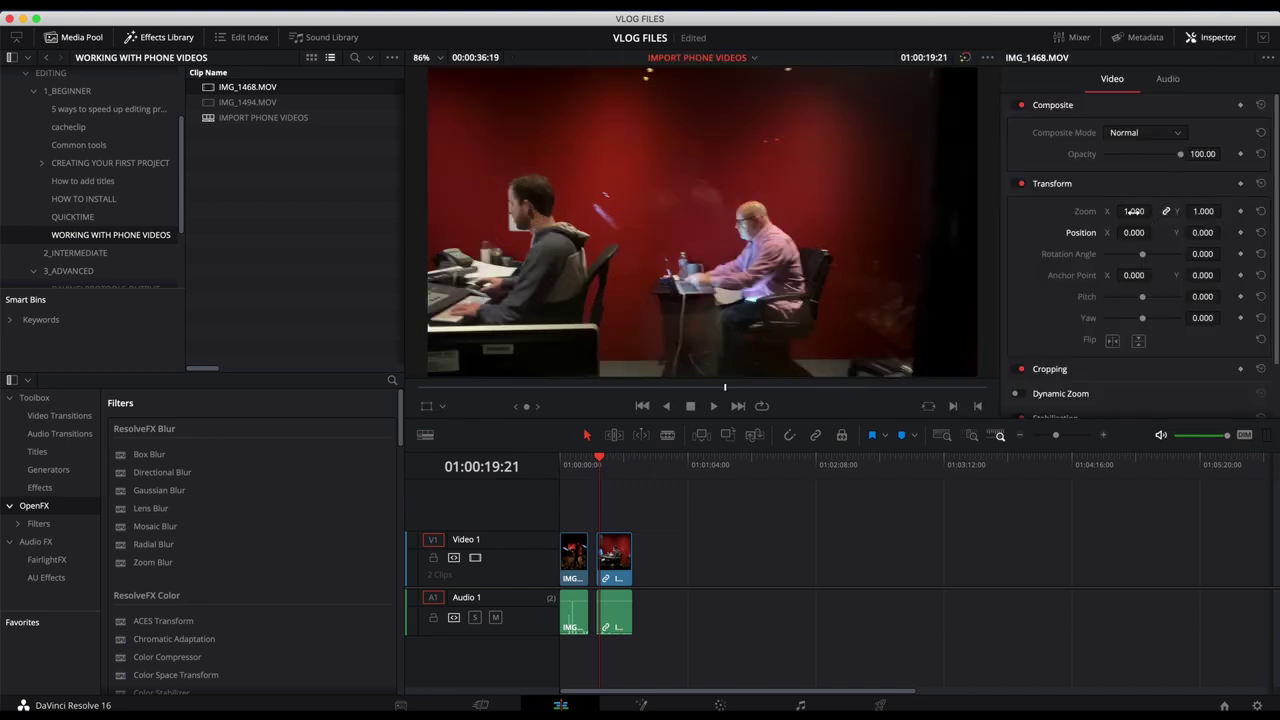
# - Reframe IMG_1468.MOV to zoom 1.430 and adjust its horizontal and vertical position
pyautogui.moveTo(1133, 211); pyautogui.dragTo(651, 386)
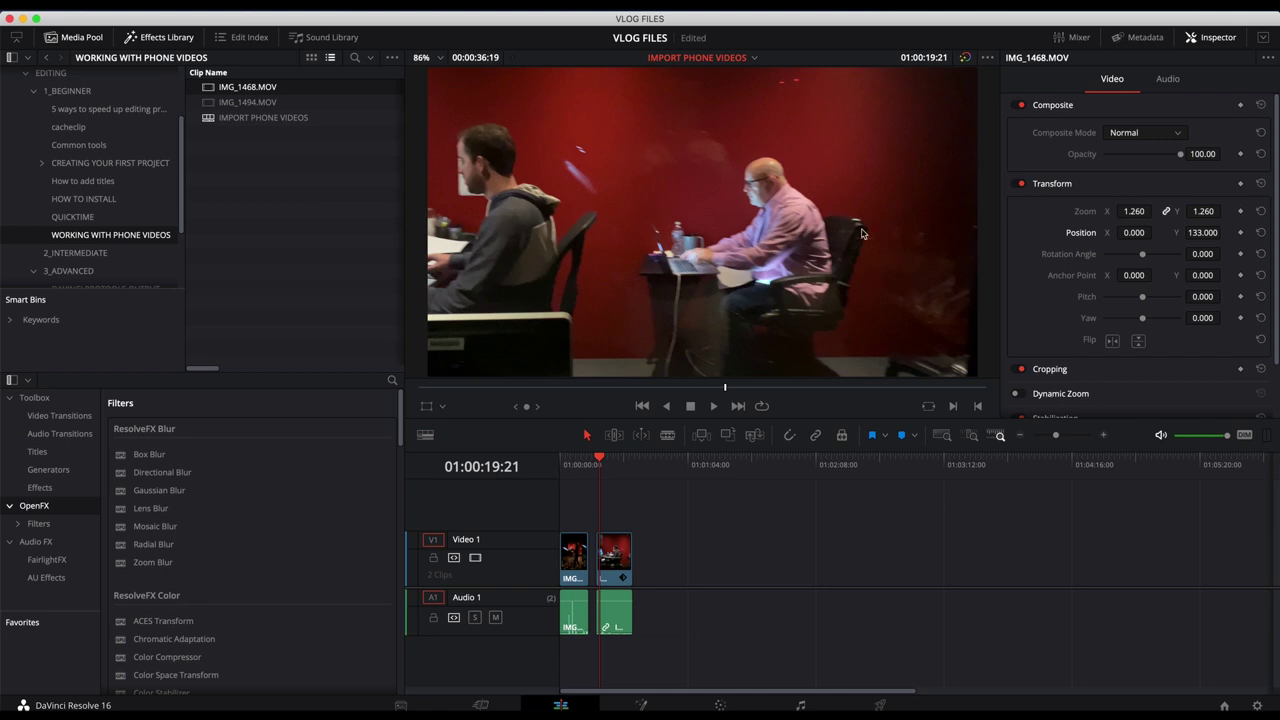
pyautogui.moveTo(1134, 232); pyautogui.dragTo(1155, 232)
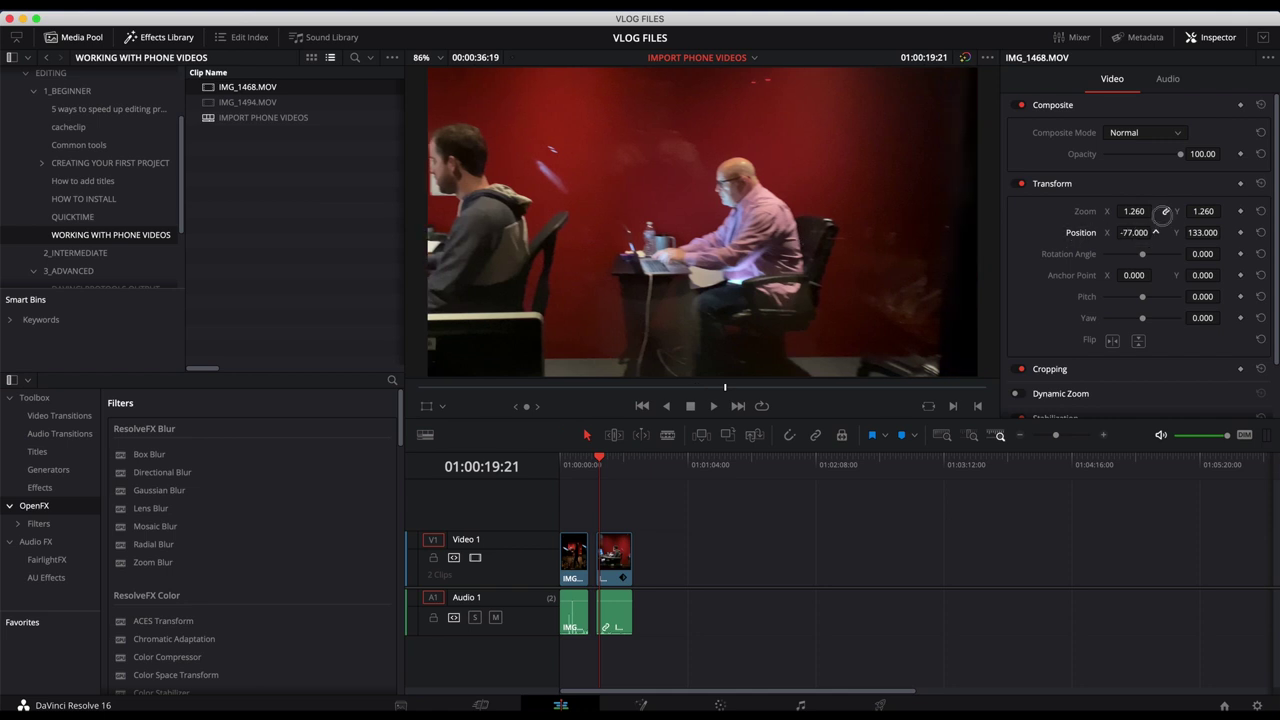
pyautogui.moveTo(700, 330); pyautogui.dragTo(641, 330)
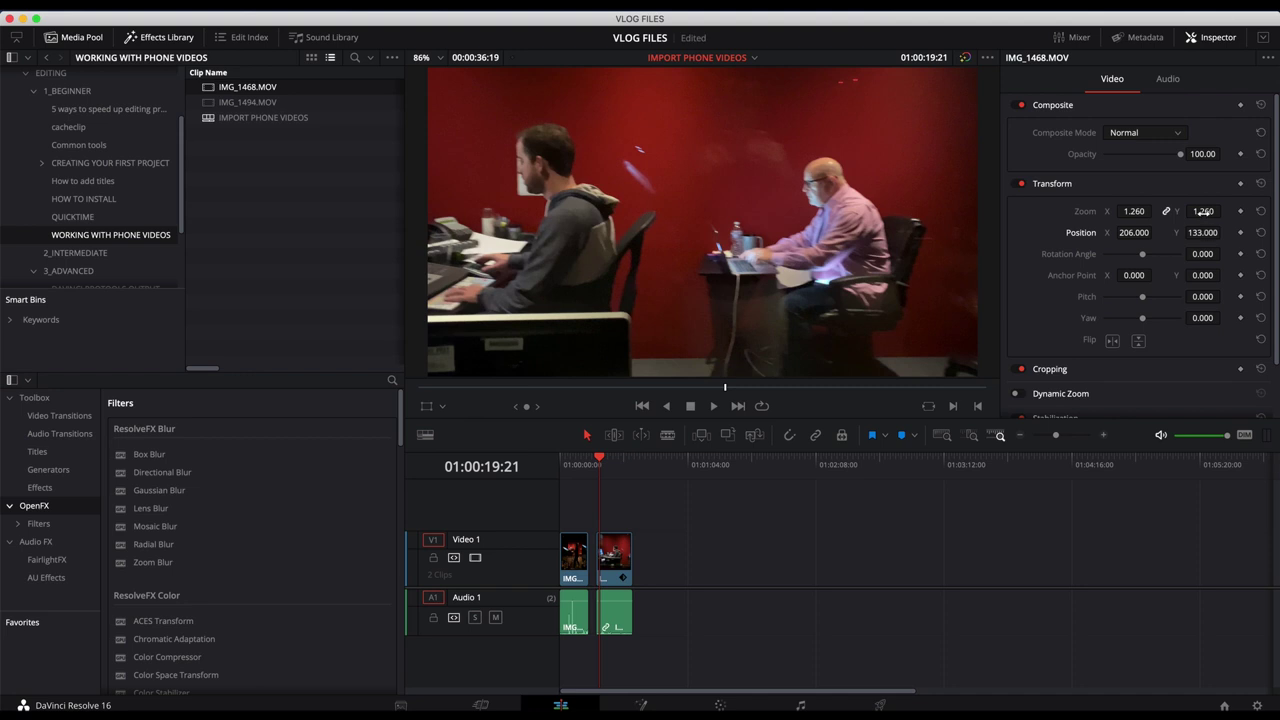
pyautogui.moveTo(1203, 212); pyautogui.dragTo(1203, 212)
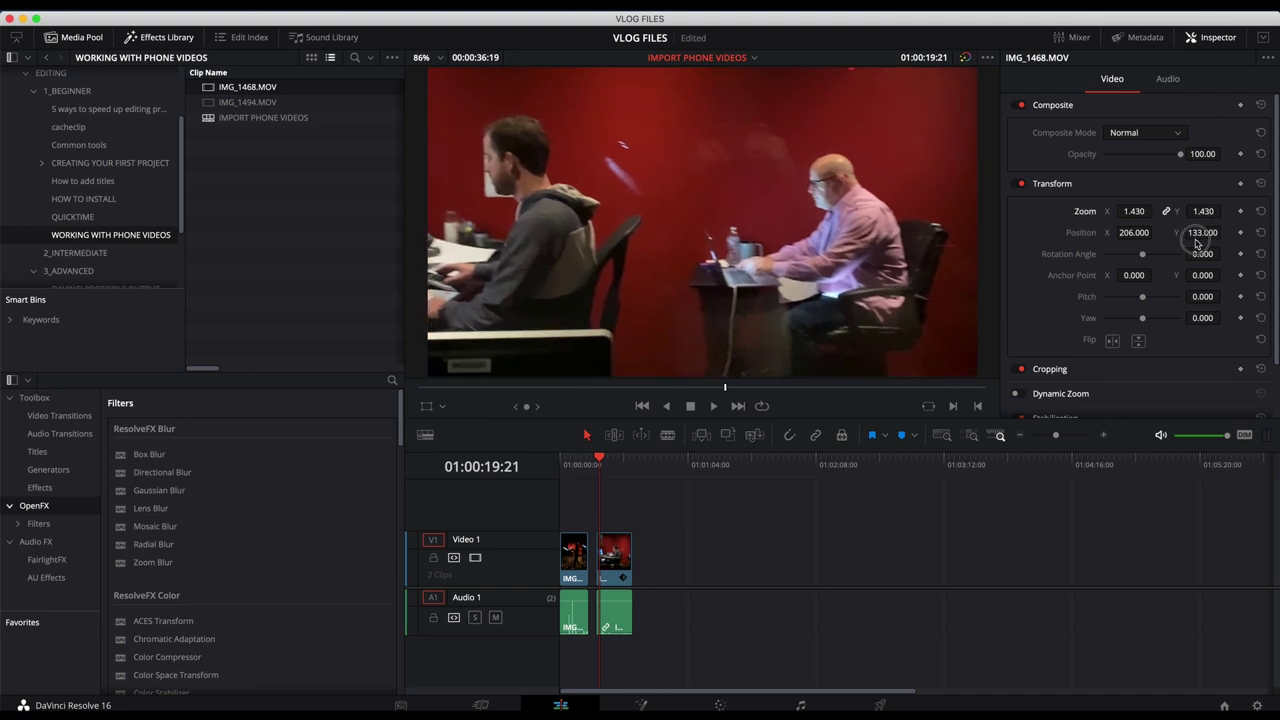
pyautogui.moveTo(1203, 232)
pyautogui.mouseDown()
pyautogui.moveTo(1240, 232)
pyautogui.moveTo(1201, 236)
pyautogui.mouseUp()
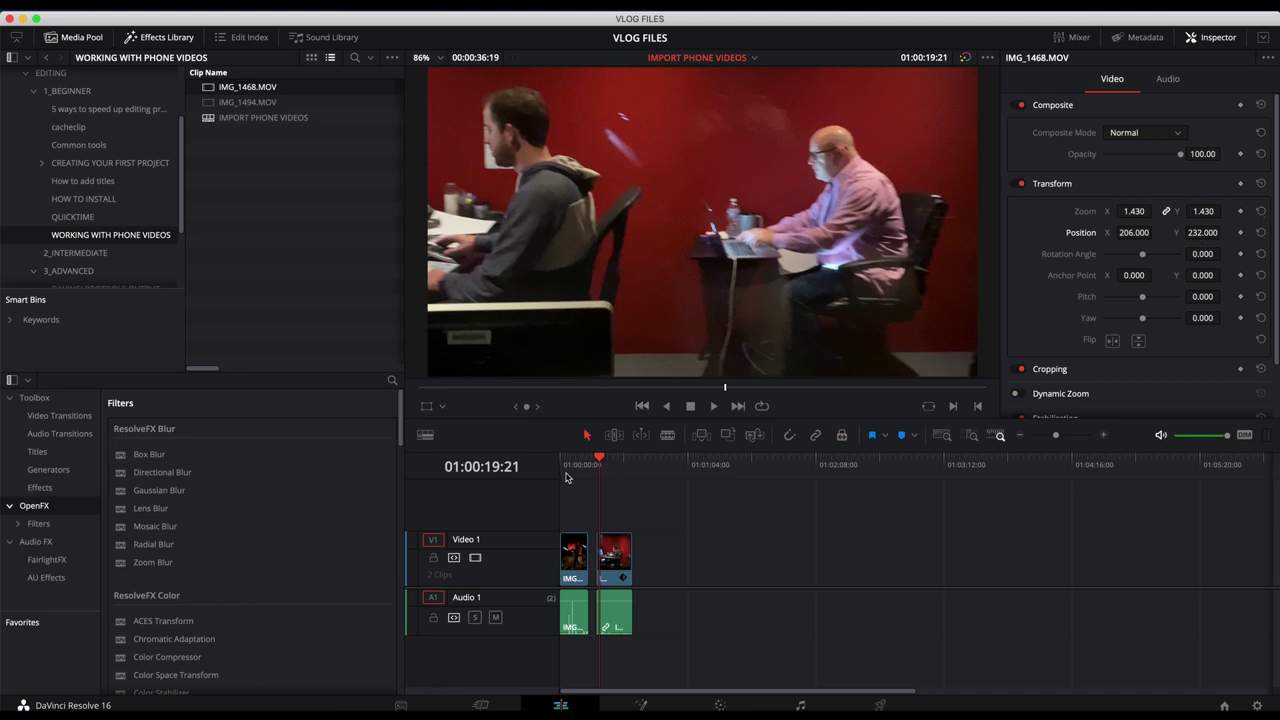
# - Lower the first clip to Position Y about -453 and slide the second clip left to close the gap
pyautogui.click(575, 467)
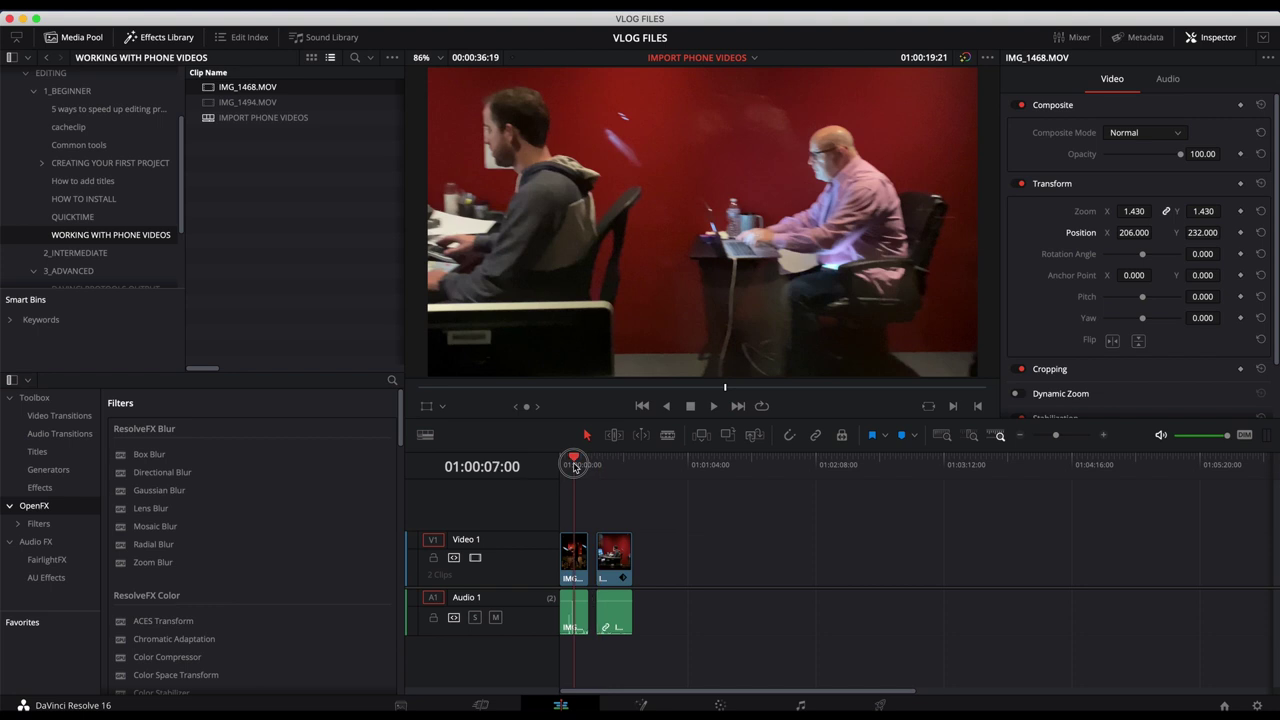
pyautogui.click(573, 570)
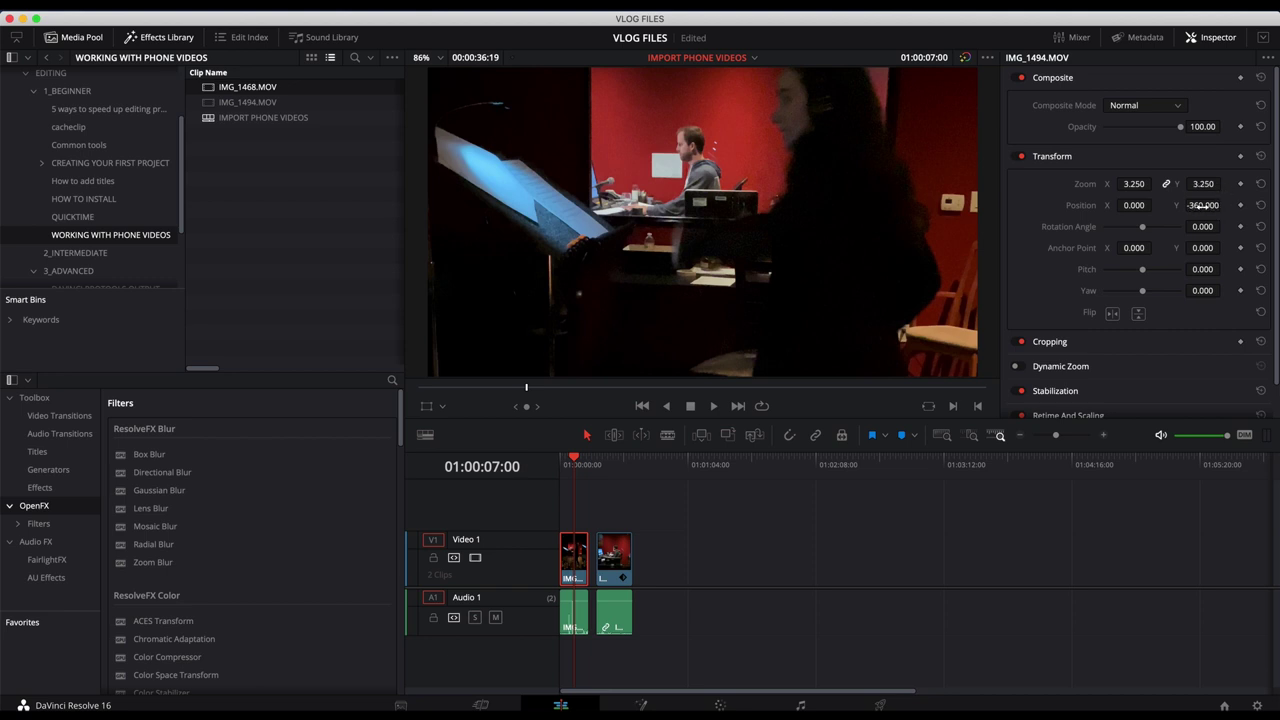
pyautogui.moveTo(1203, 205); pyautogui.dragTo(1140, 205)
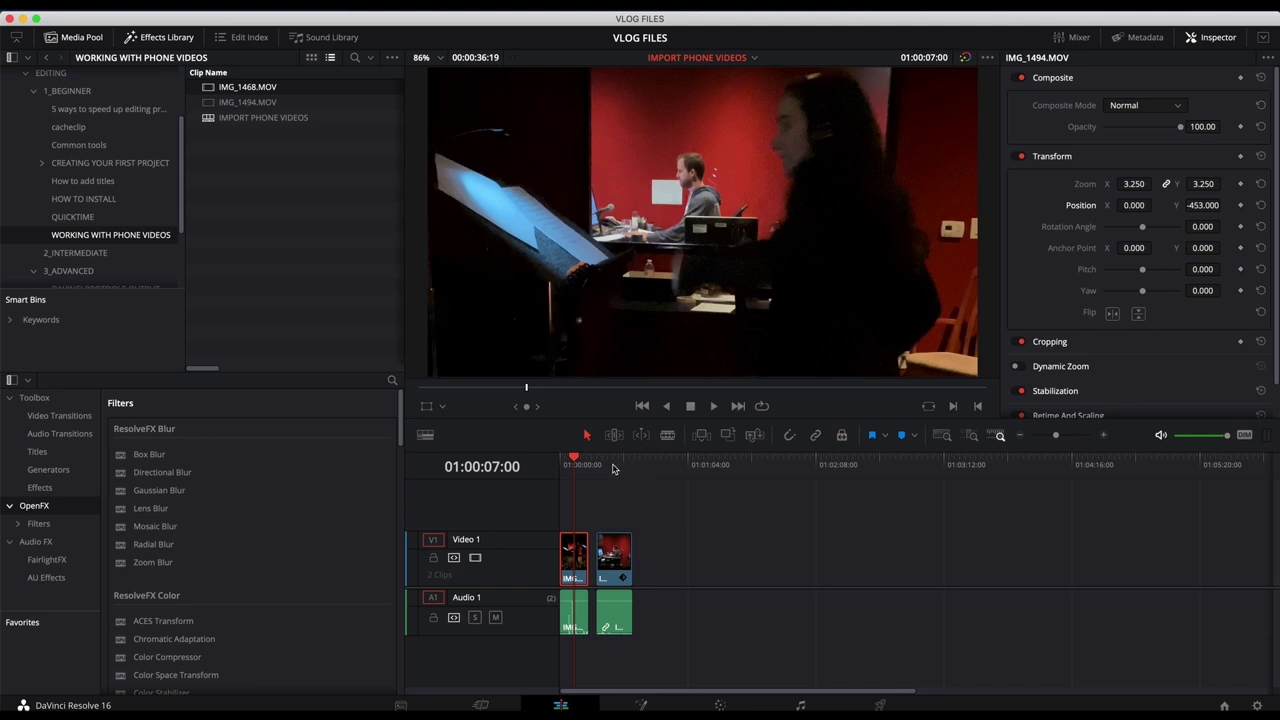
pyautogui.click(612, 565)
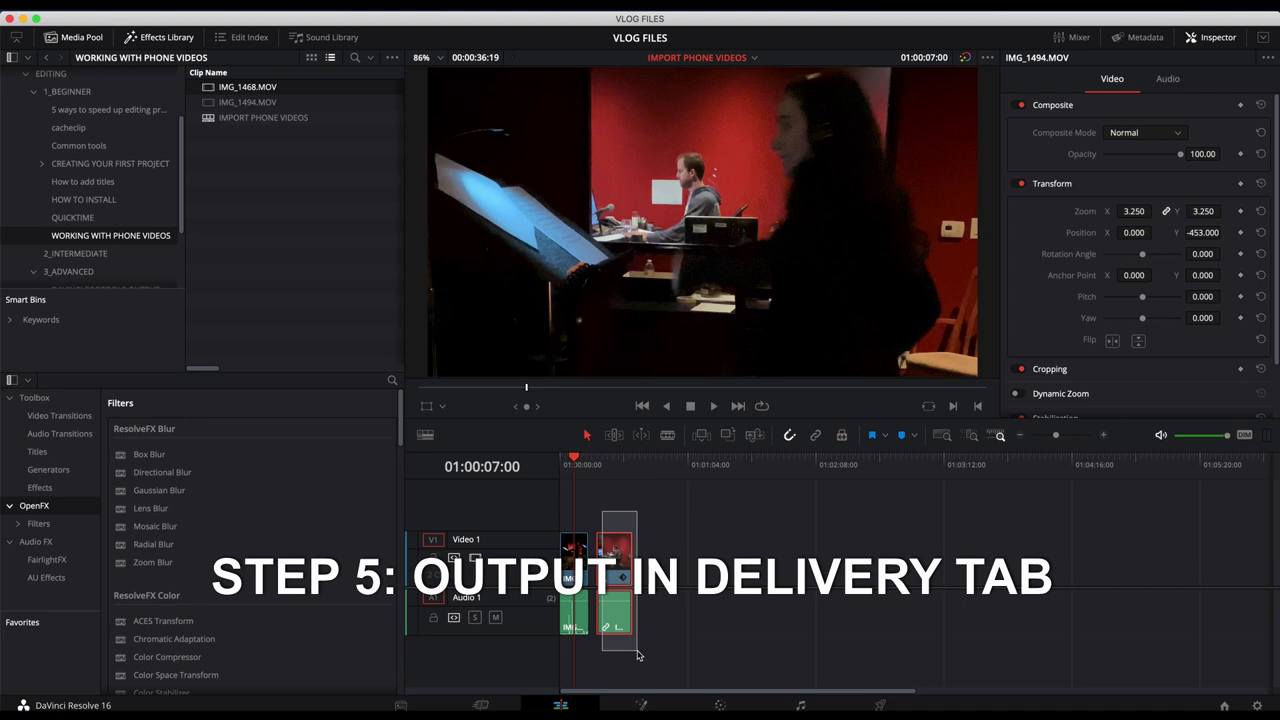
pyautogui.moveTo(608, 586); pyautogui.dragTo(600, 572)
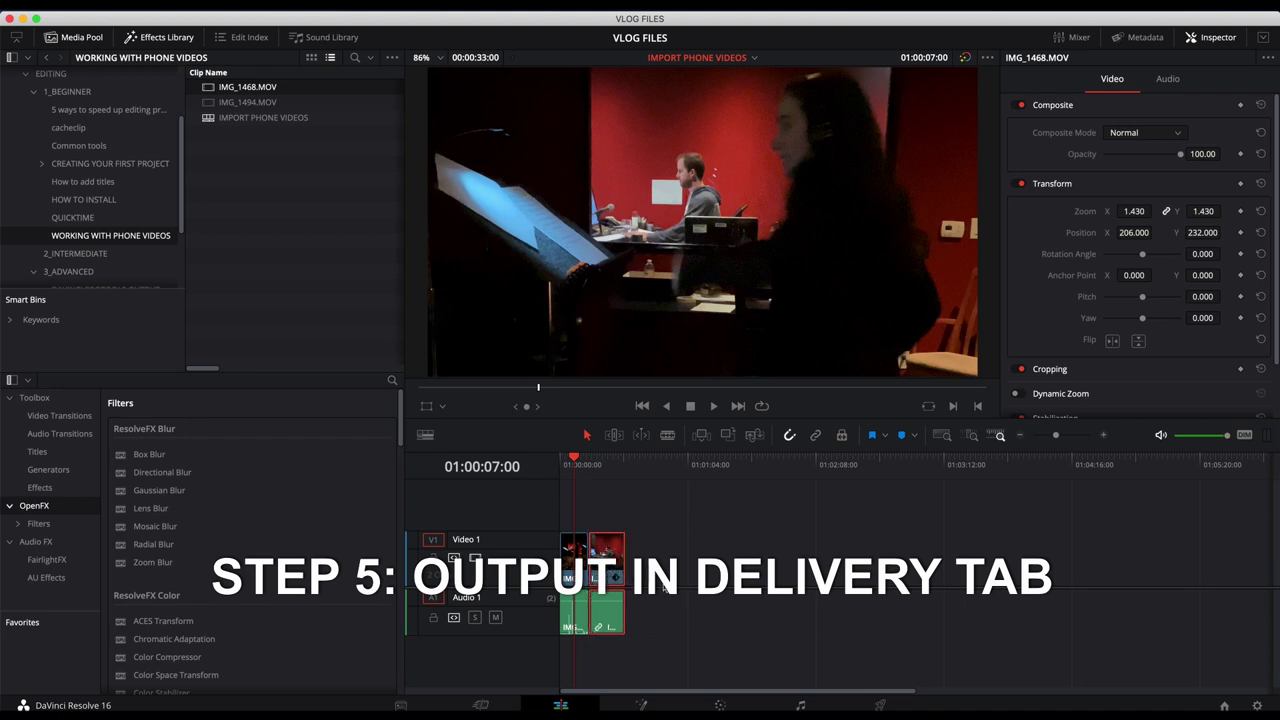
# - Review the output filename and 1920 x 1080 HD resolution on the Deliver page
pyautogui.click(880, 705)
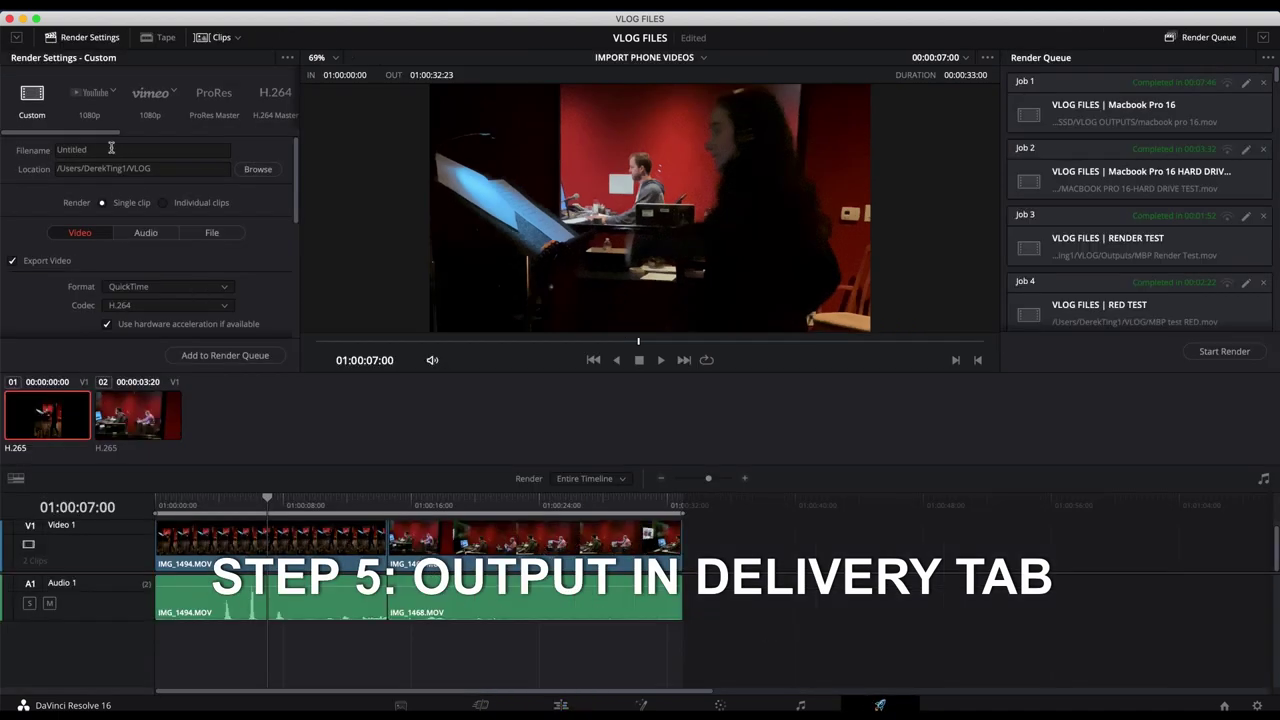
pyautogui.click(110, 151)
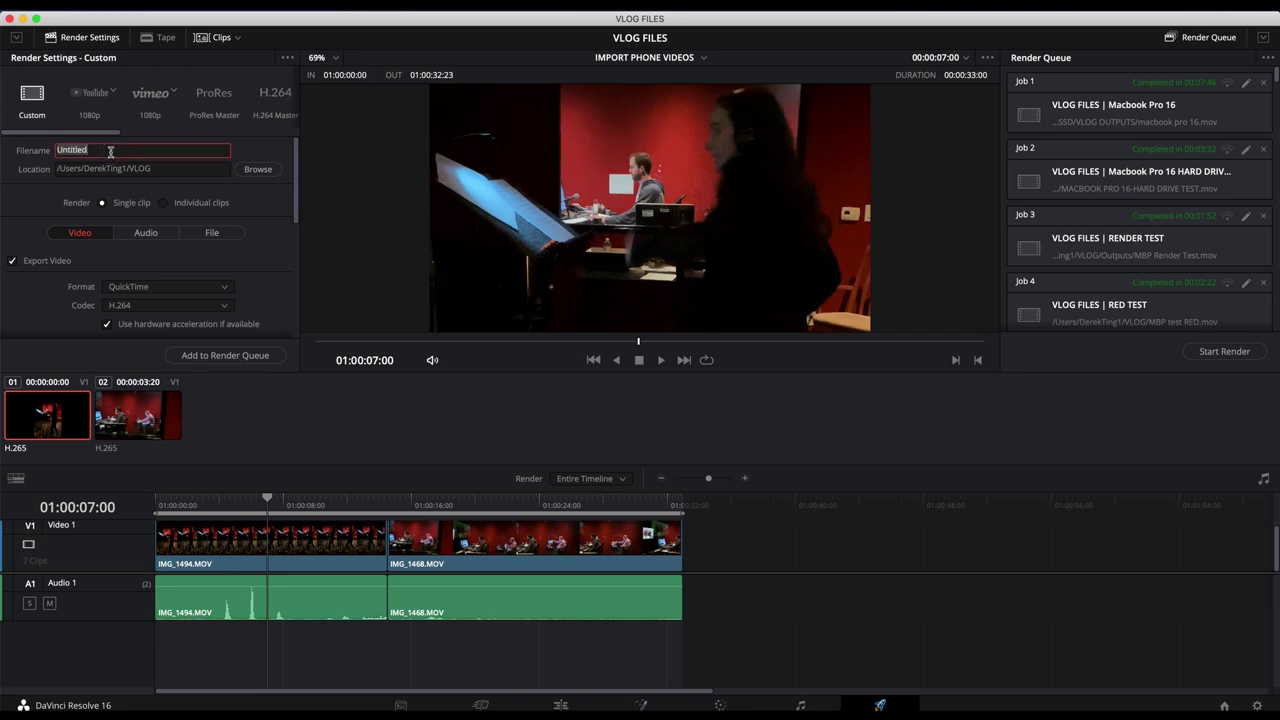
pyautogui.scroll(-5, 163, 209)
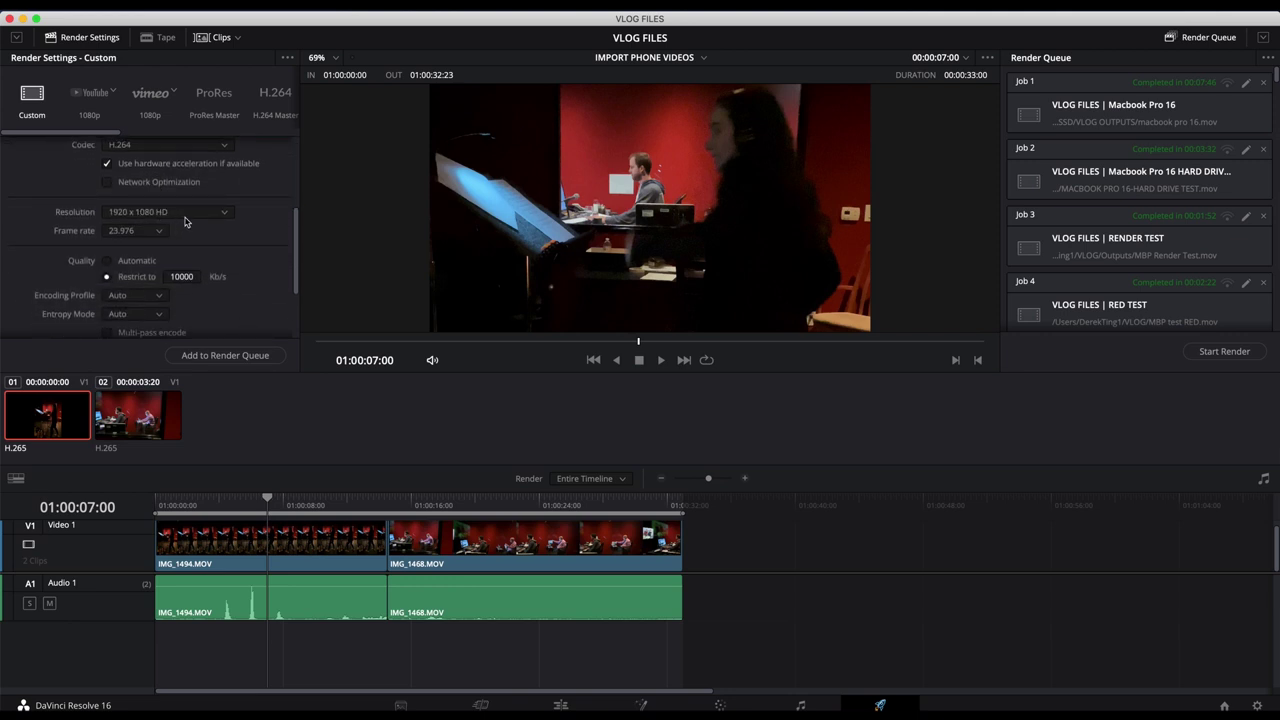
pyautogui.scroll(5, 185, 222)
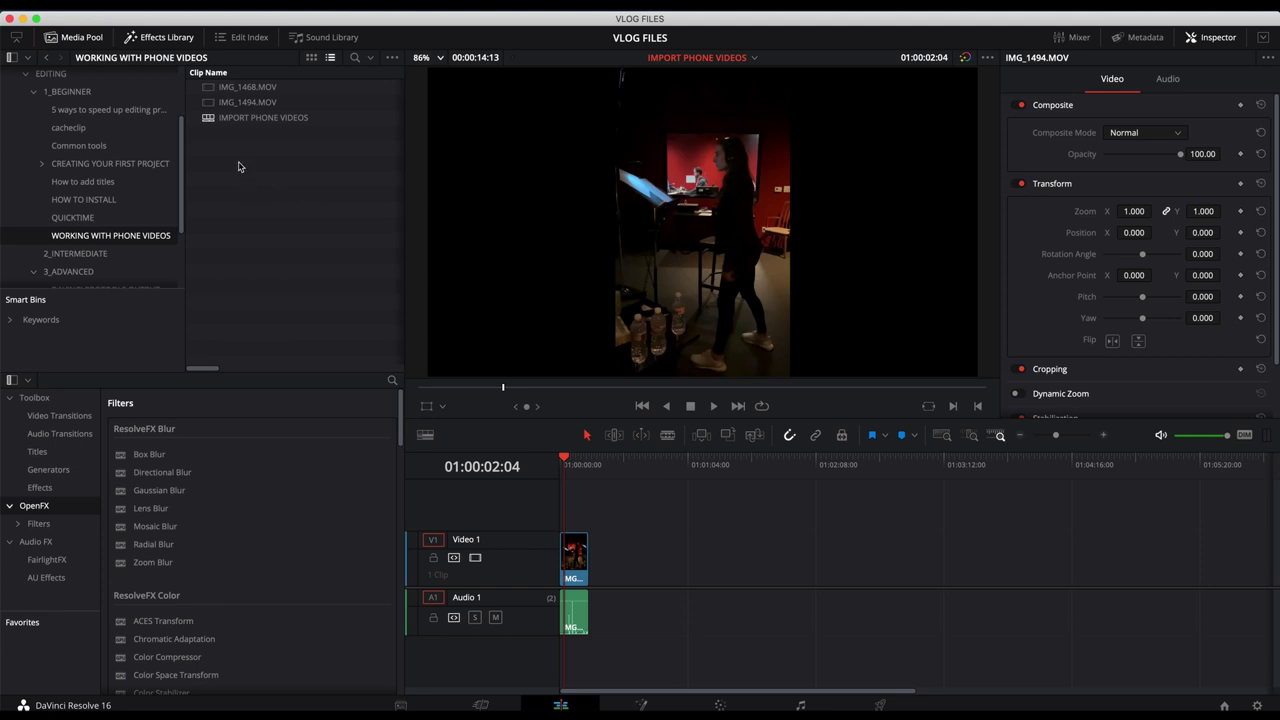
# - Start a new timeline from the Media Pool and expand its full custom settings
pyautogui.rightClick(239, 166)
pyautogui.moveTo(257, 173)
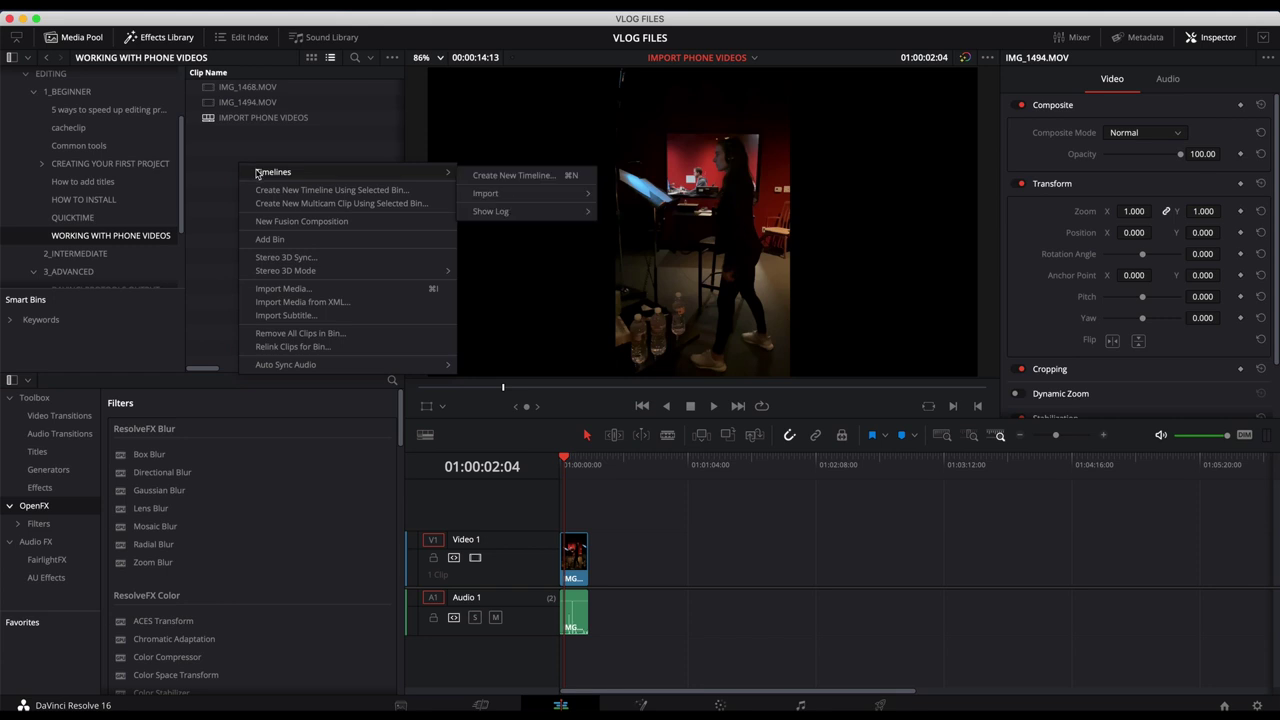
pyautogui.click(484, 176)
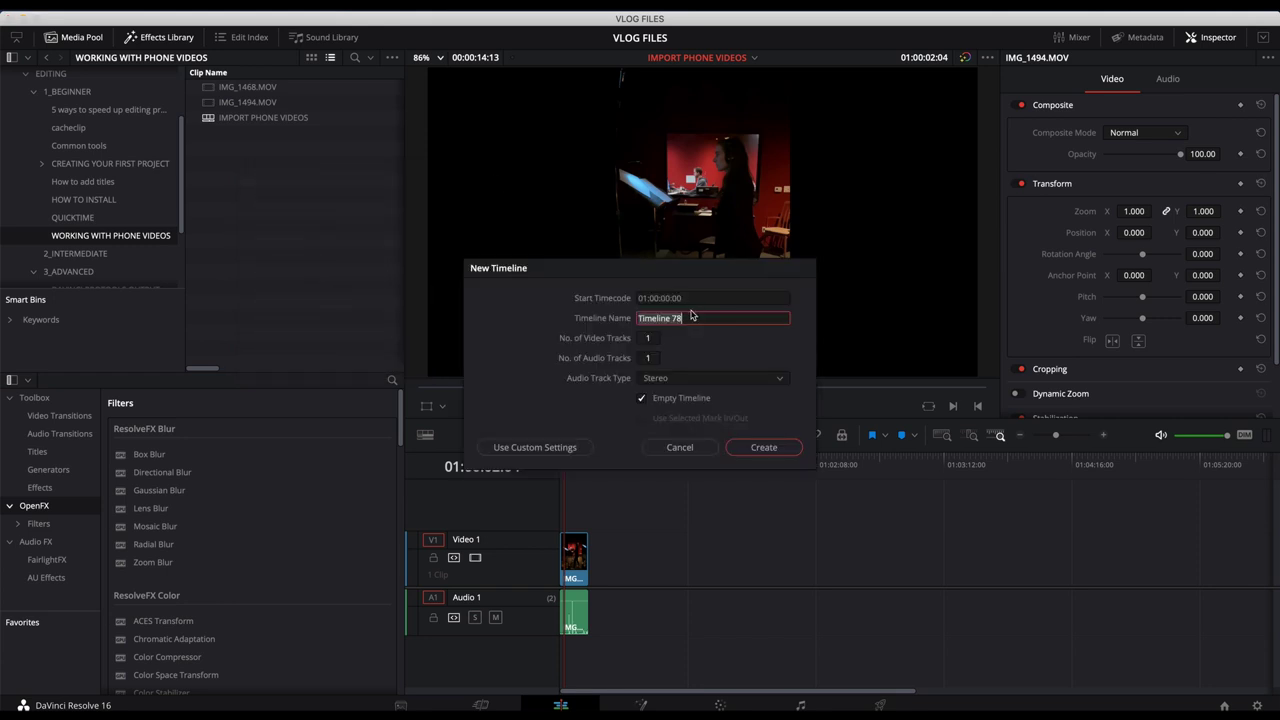
pyautogui.click(576, 447)
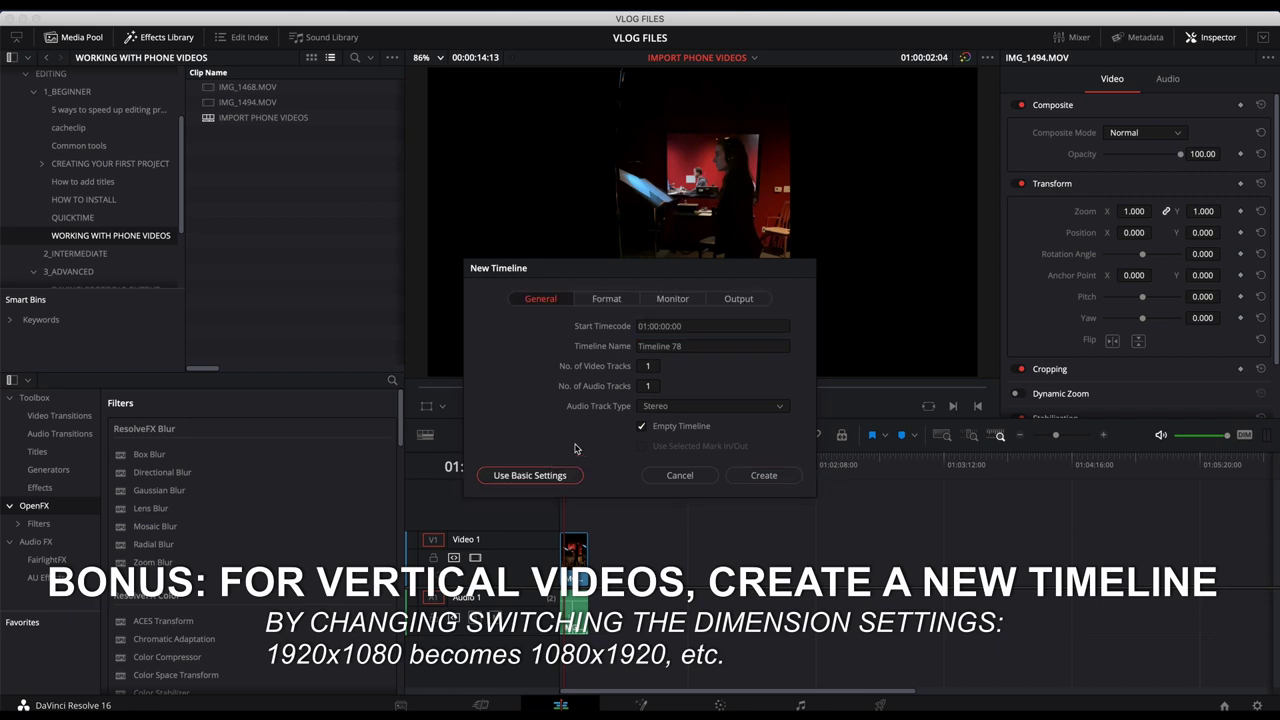
# - Set a custom 1080 x 1920 resolution in the Format tab and create the timeline
pyautogui.click(610, 300)
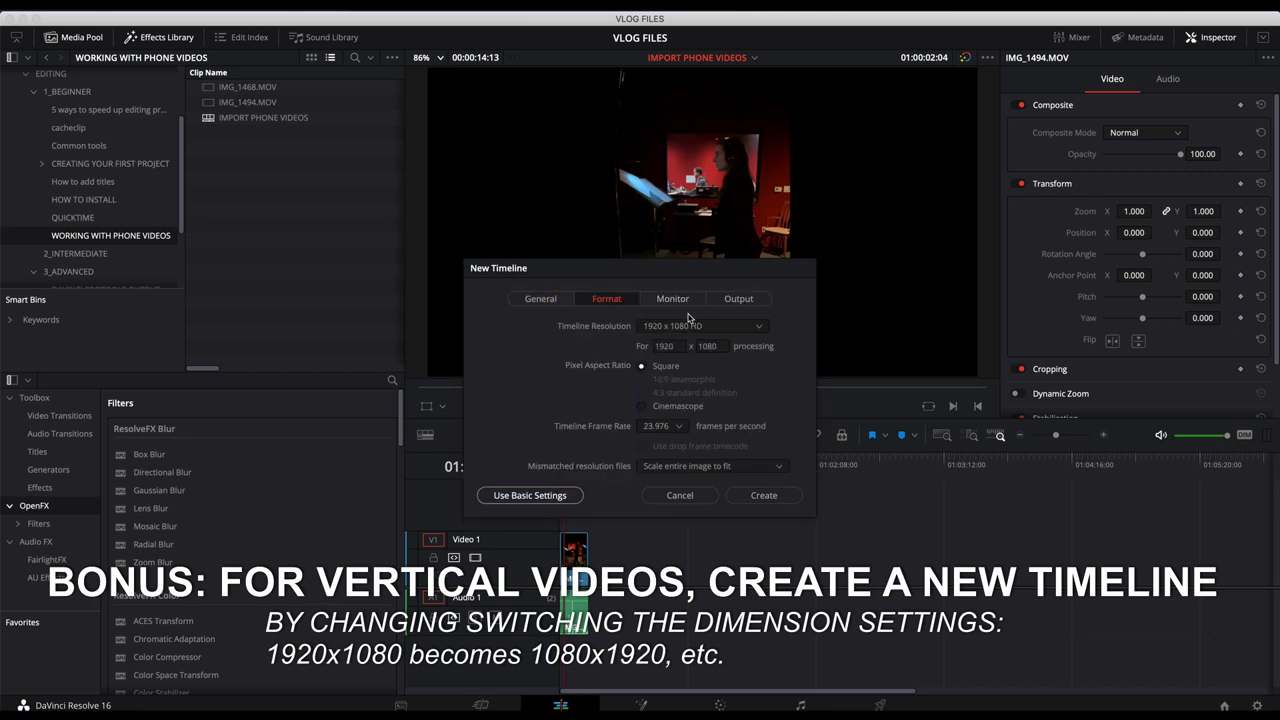
pyautogui.click(686, 328)
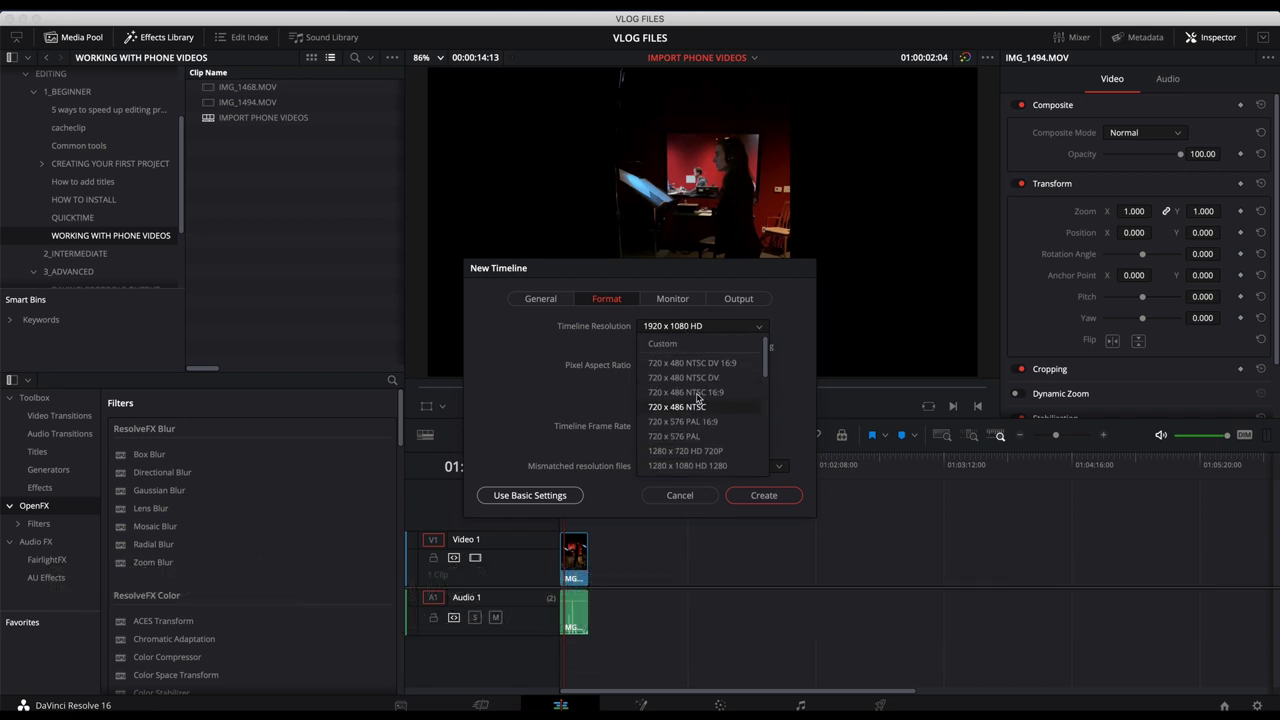
pyautogui.click(691, 344)
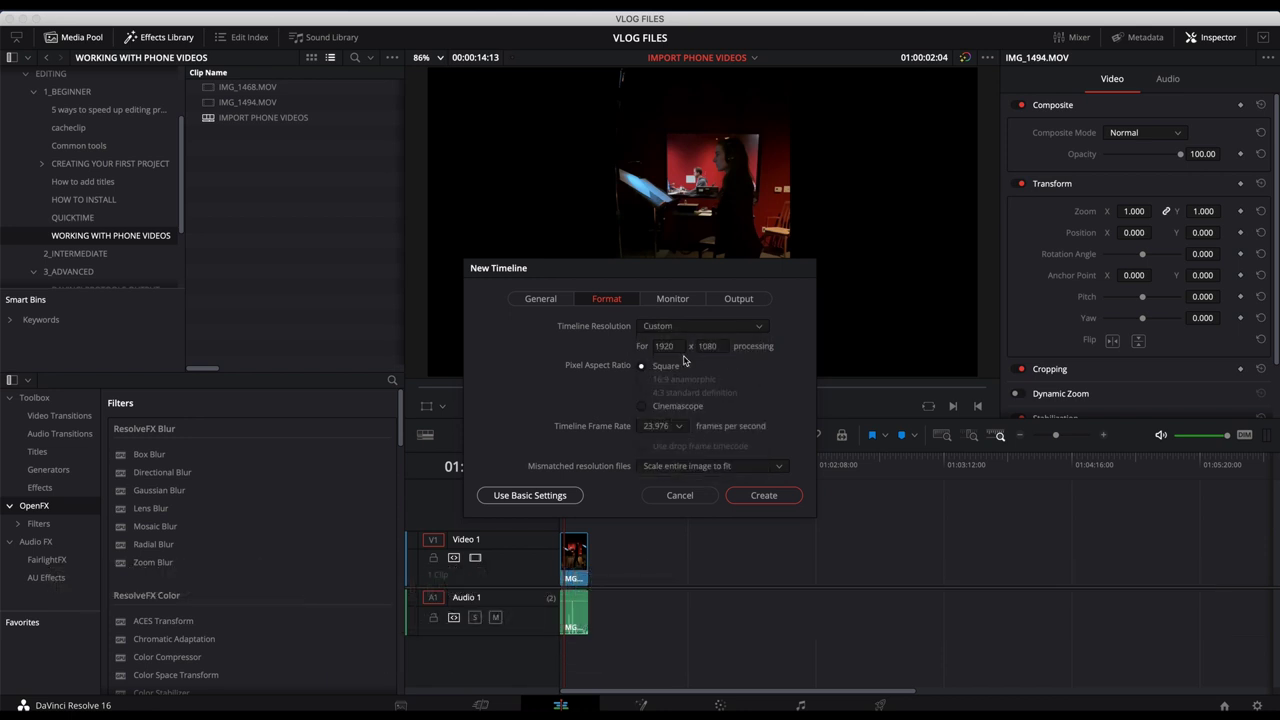
pyautogui.click(674, 346)
pyautogui.press('XF86AudioRaiseVolume')
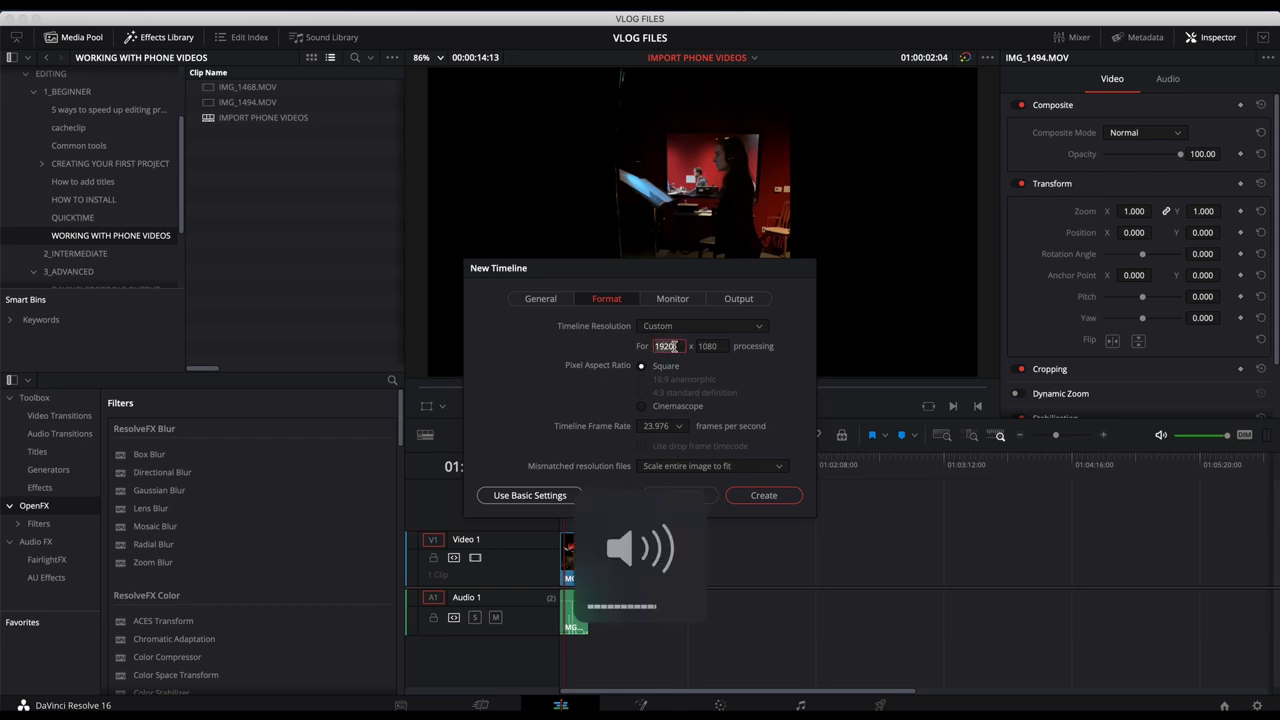
pyautogui.write('1080')
pyautogui.press('Tab')
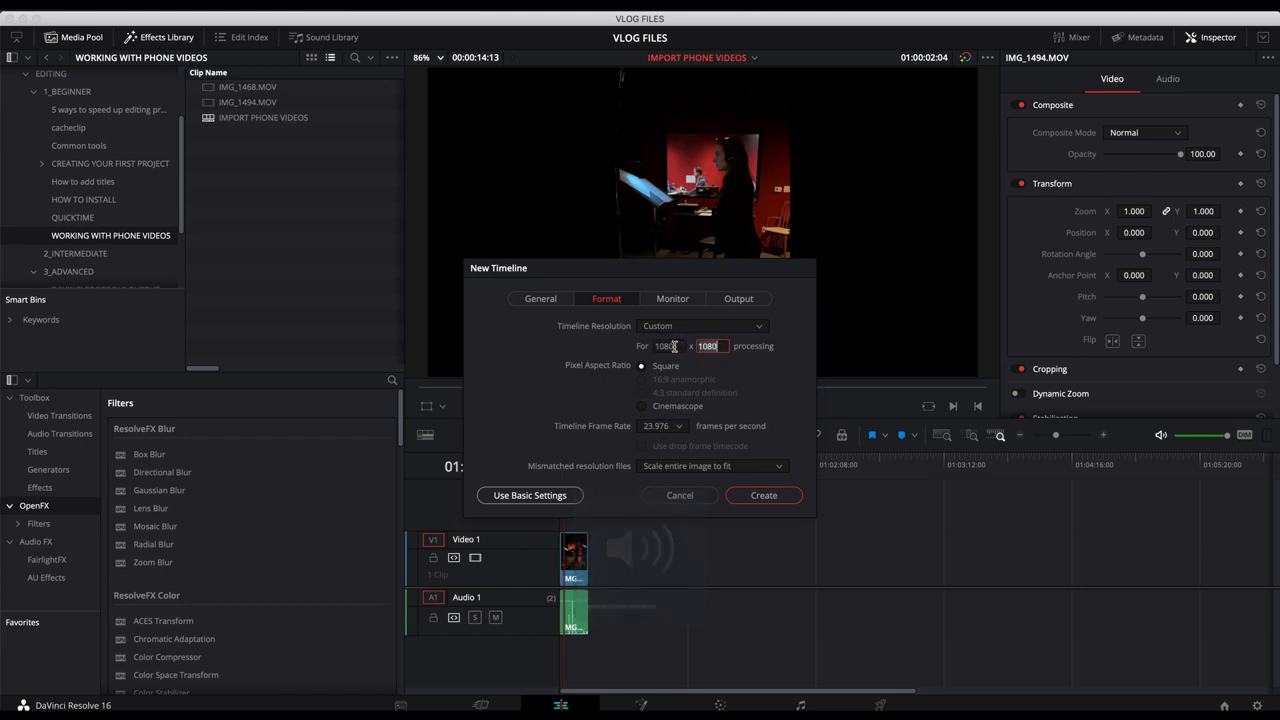
pyautogui.write('192')
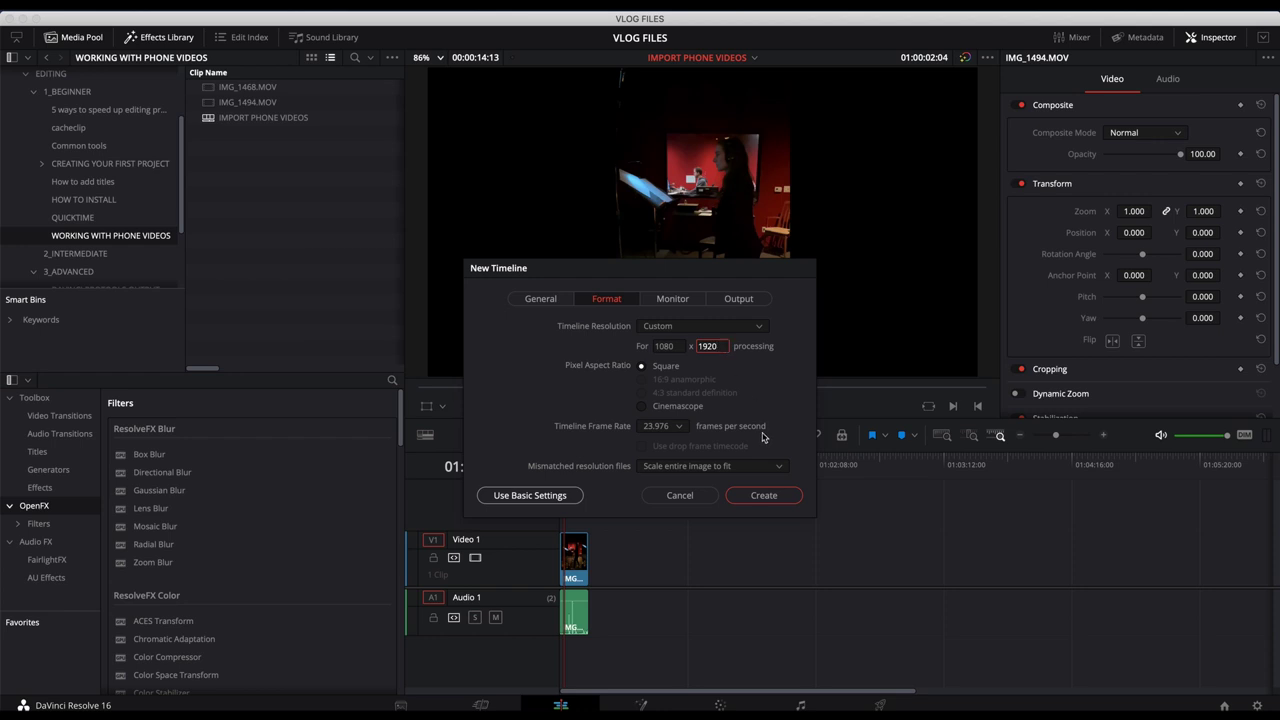
pyautogui.click(778, 501)
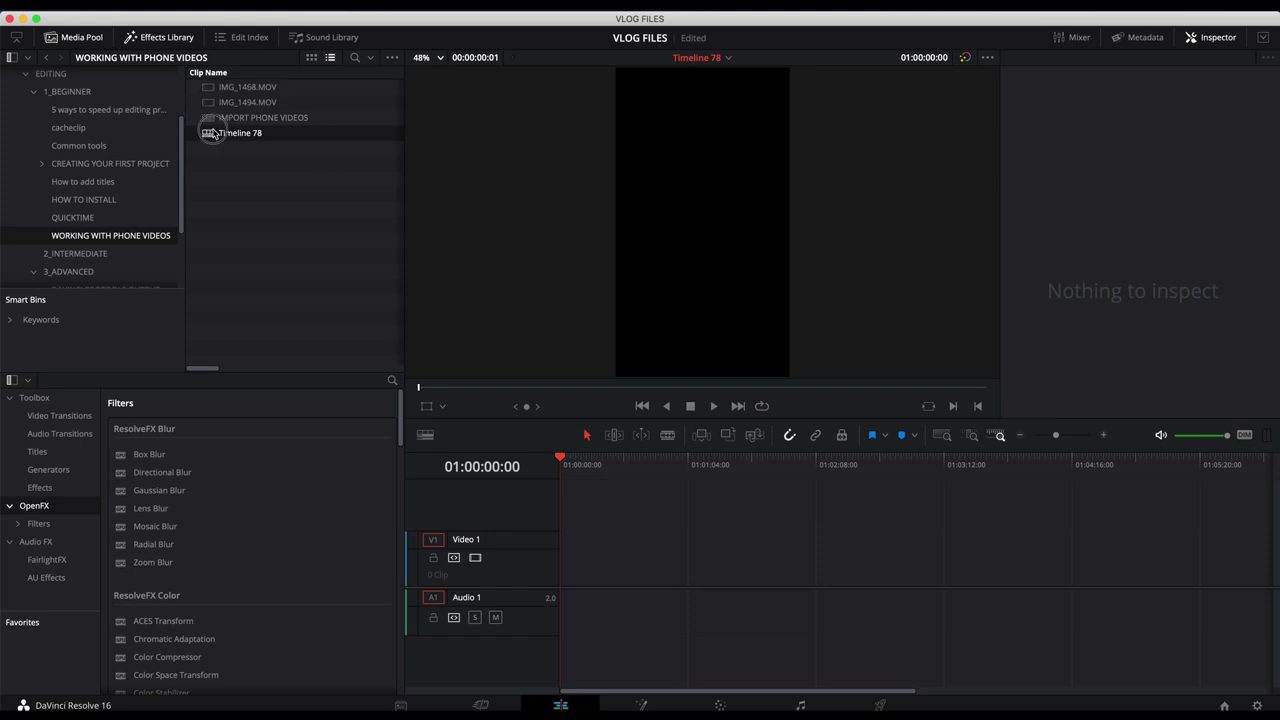
# - Put IMG_1494.MOV onto the vertical Timeline 78 and play it back
pyautogui.doubleClick(212, 88)
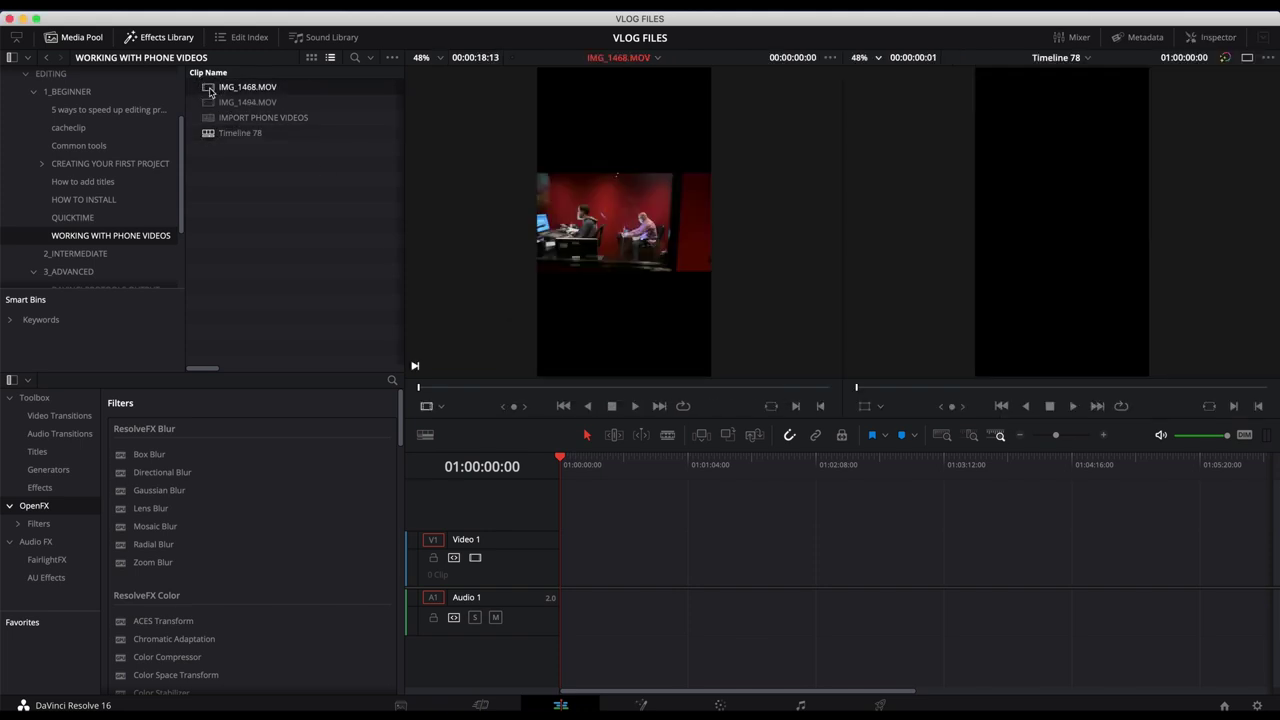
pyautogui.doubleClick(211, 104)
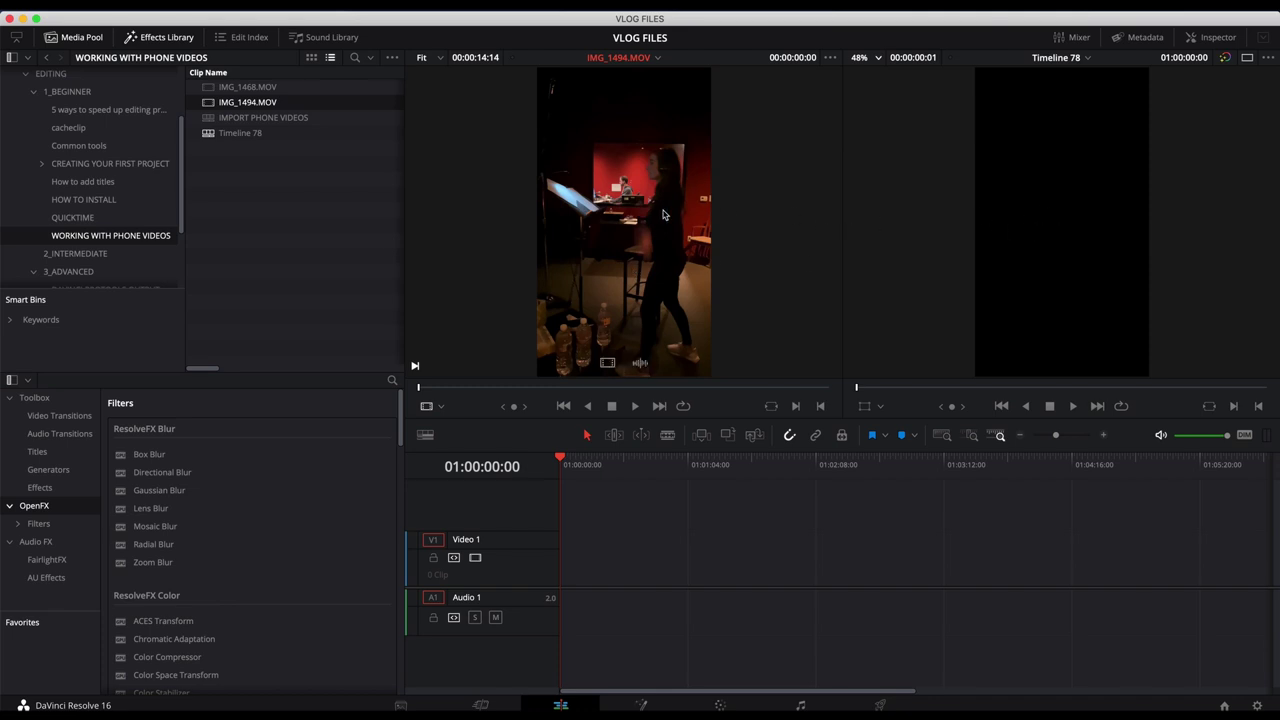
pyautogui.moveTo(618, 220); pyautogui.dragTo(563, 592)
pyautogui.press('space')
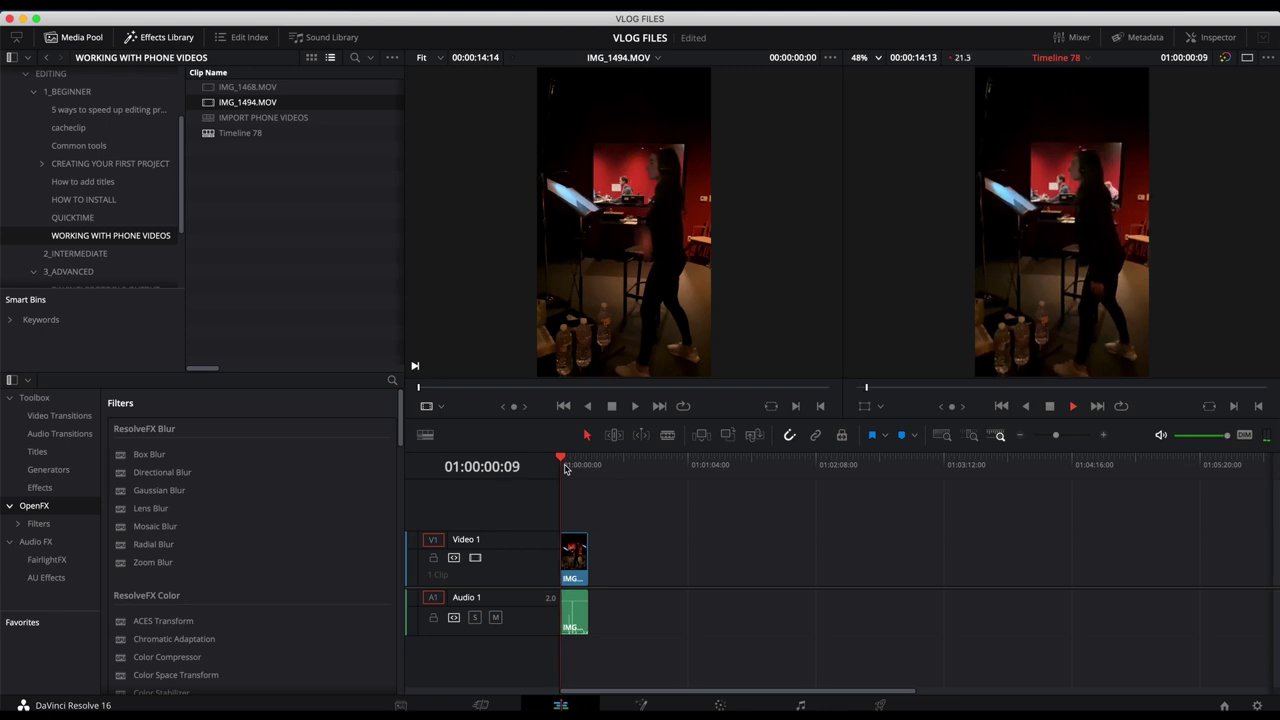
pyautogui.press('space')
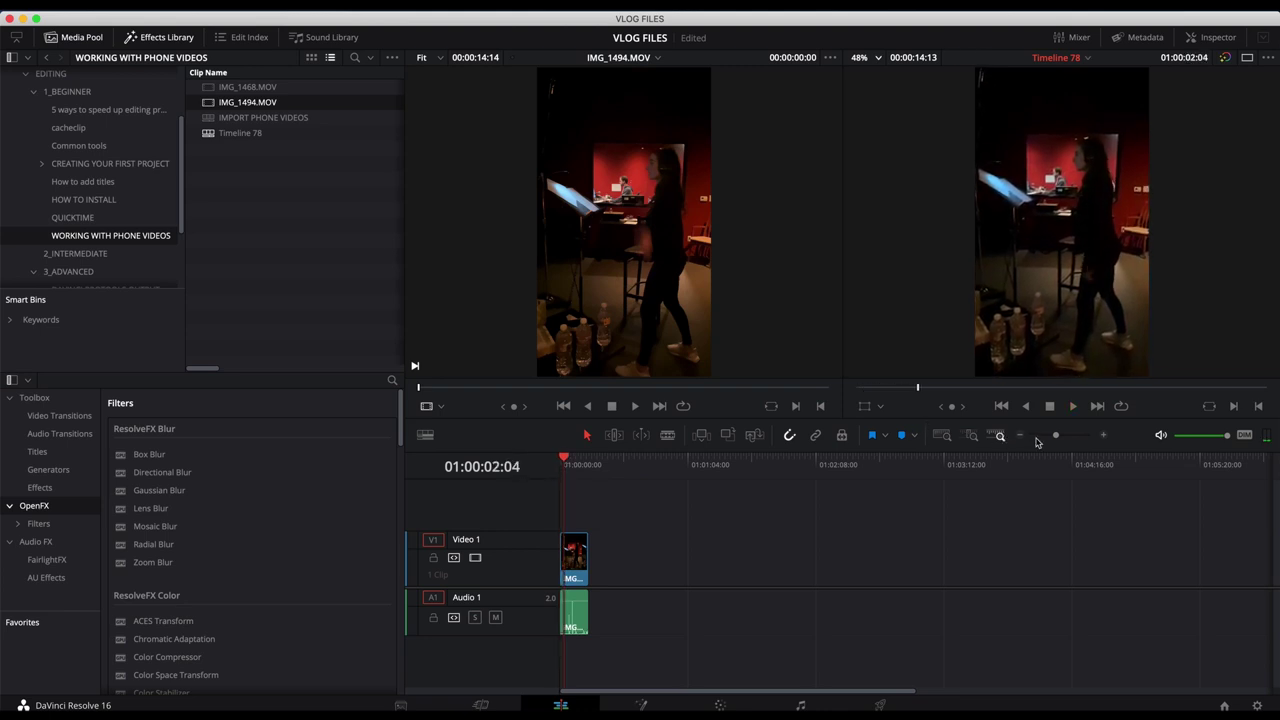
# - Blade the clip into three pieces, slip the middle piece forward, and save
pyautogui.moveTo(1055, 435); pyautogui.dragTo(1068, 438)
pyautogui.press('b')
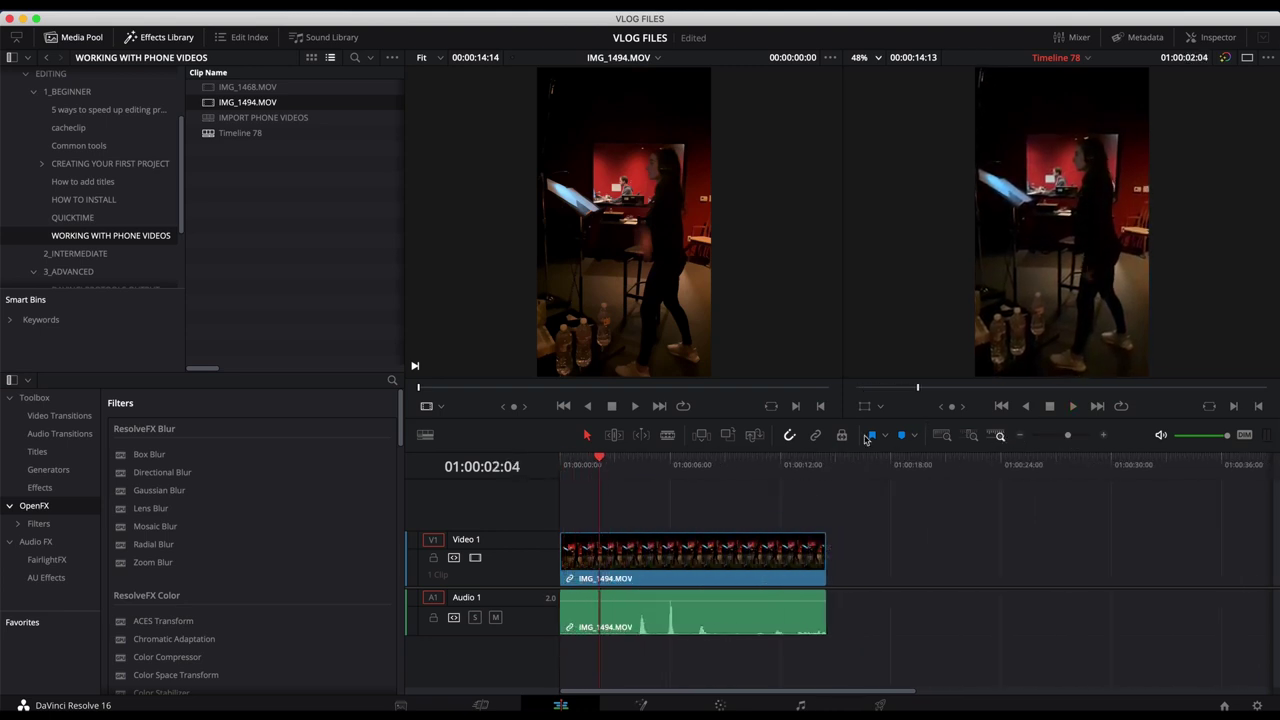
pyautogui.click(609, 566)
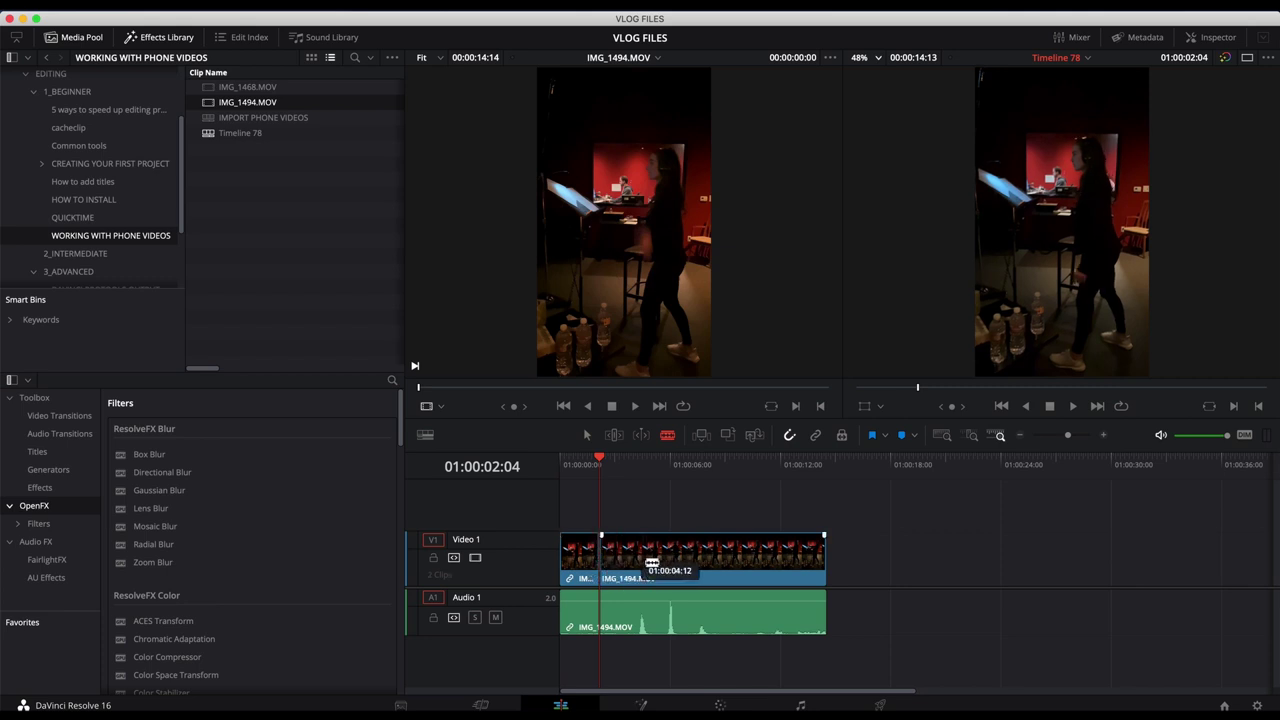
pyautogui.click(646, 566)
pyautogui.press('a')
pyautogui.press('t')
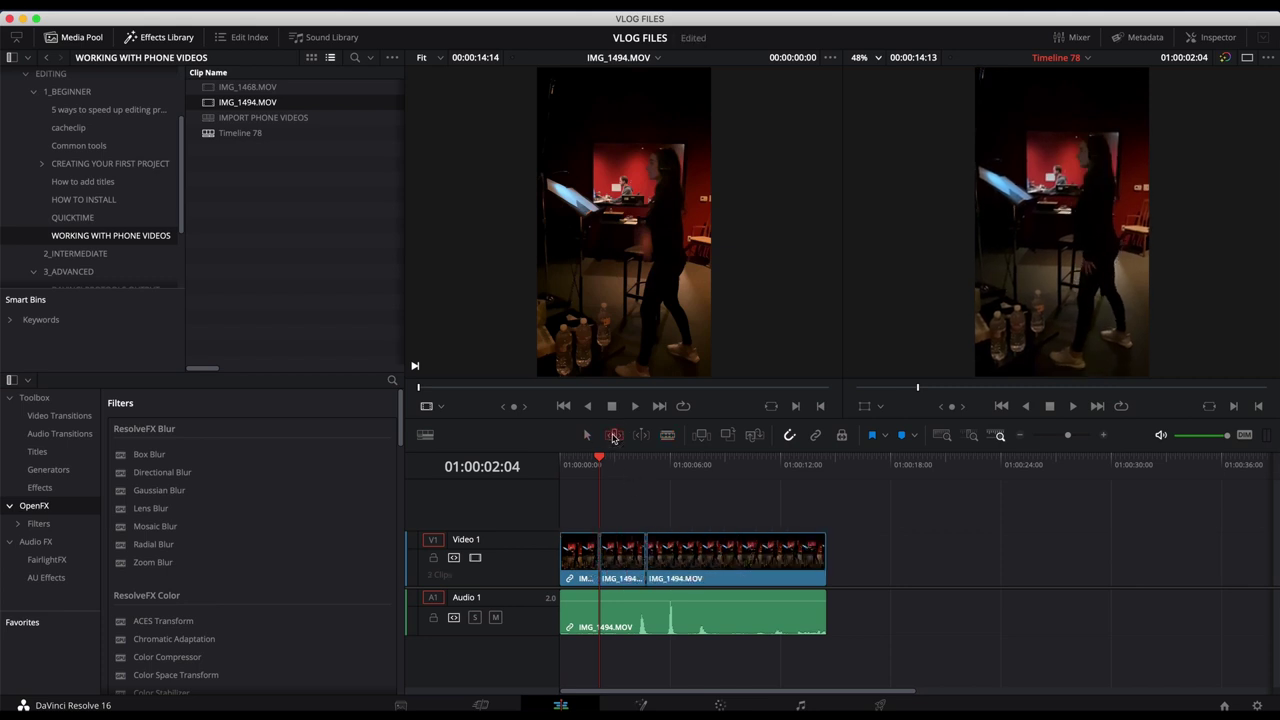
pyautogui.moveTo(627, 566); pyautogui.dragTo(640, 570)
pyautogui.press('super+s')
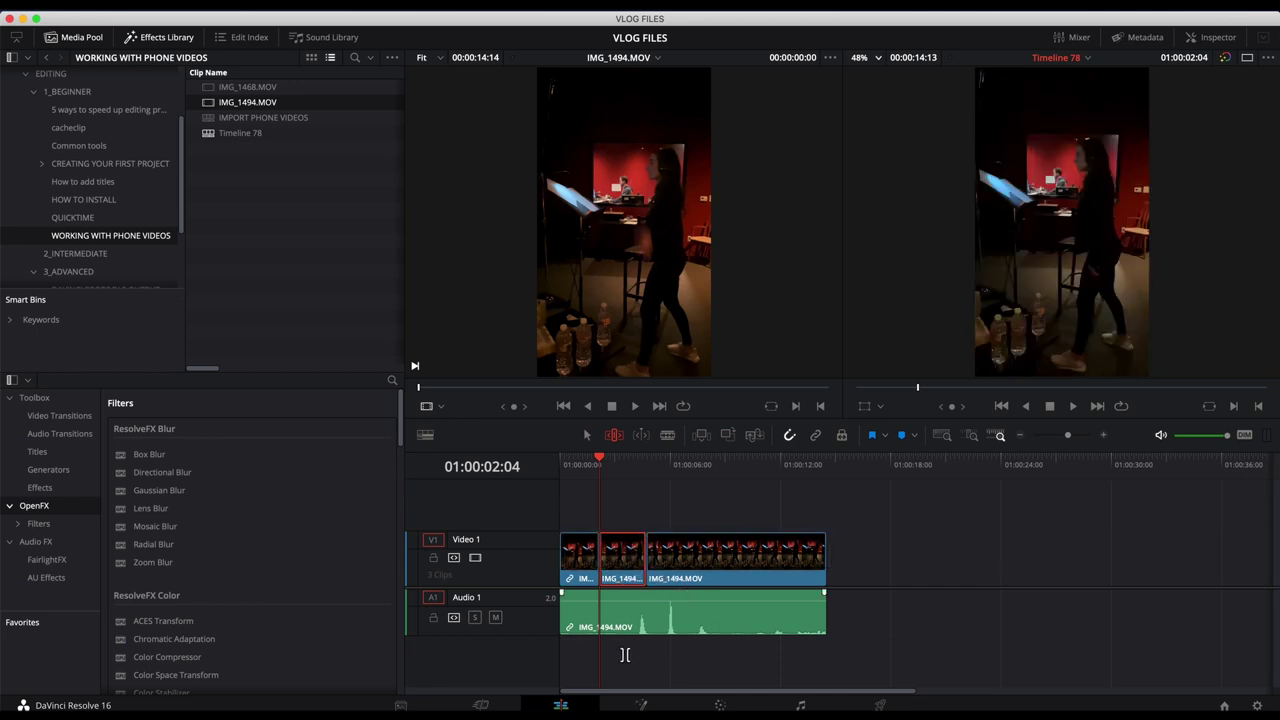
# - On the Deliver page, check the 1080x1920 render resolution and return the playhead to the timeline start
pyautogui.click(880, 705)
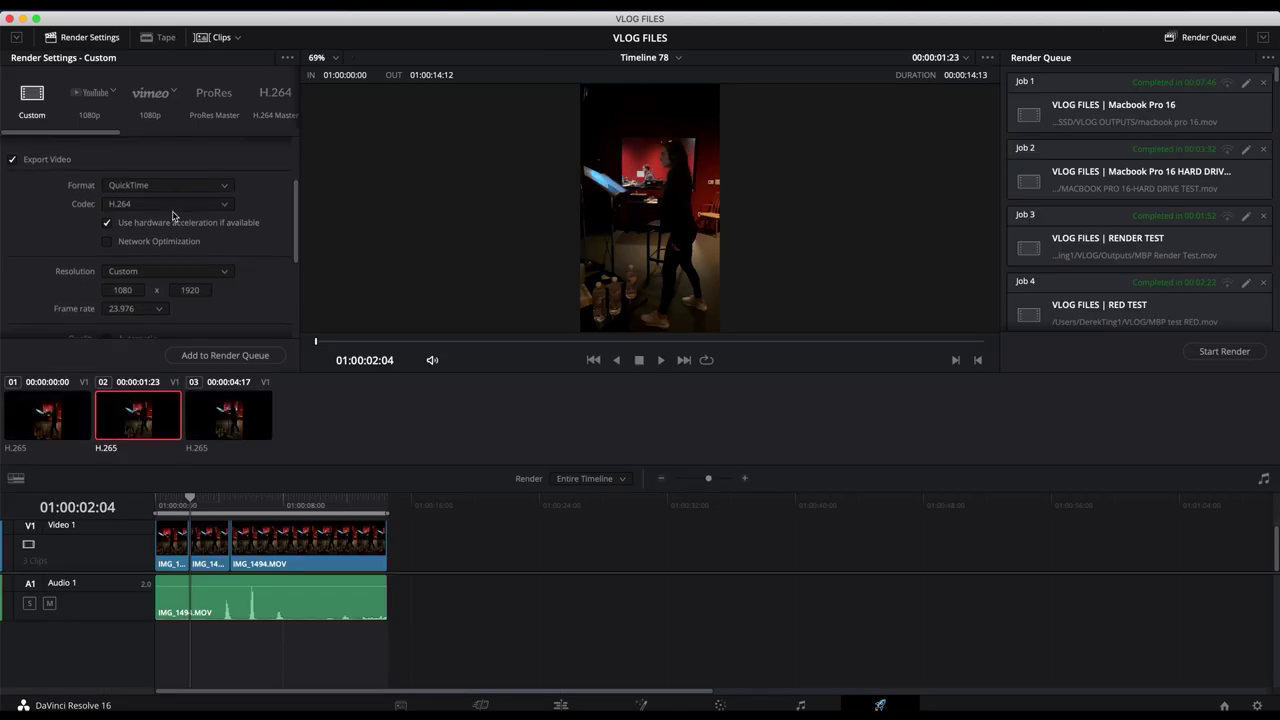
pyautogui.scroll(-3, 173, 214)
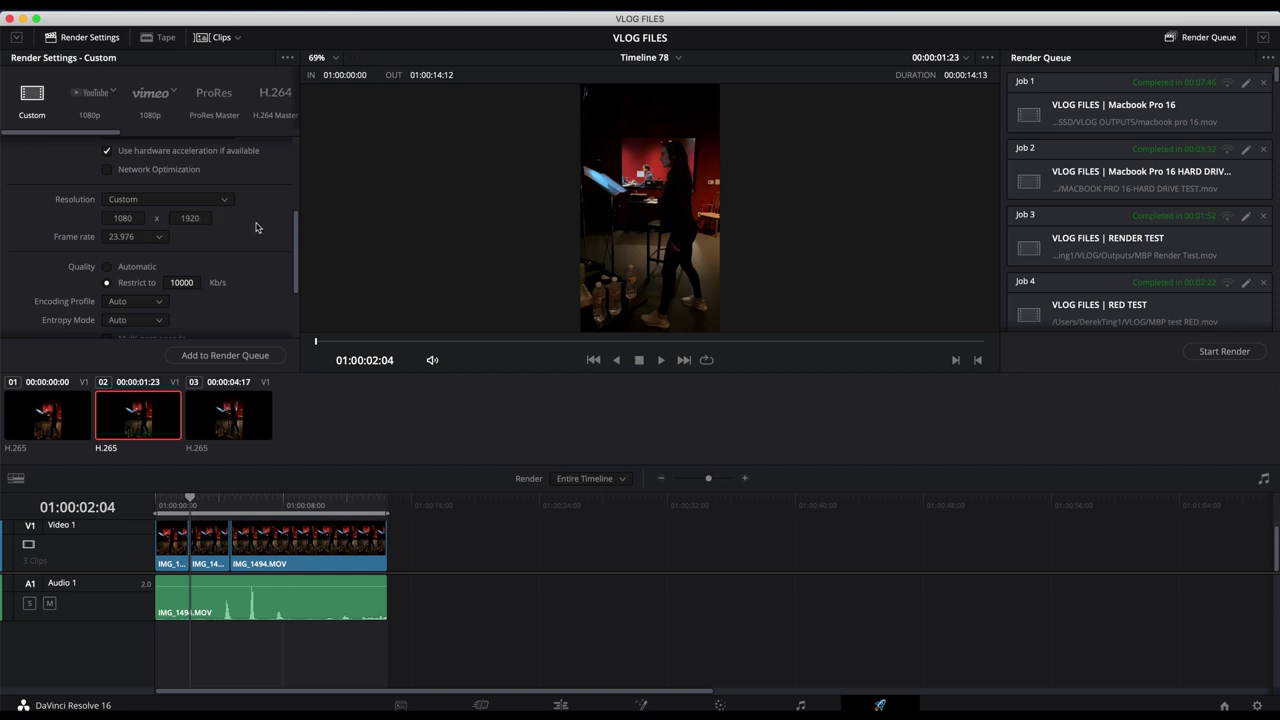
pyautogui.scroll(-1, 253, 223)
pyautogui.scroll(5, 253, 223)
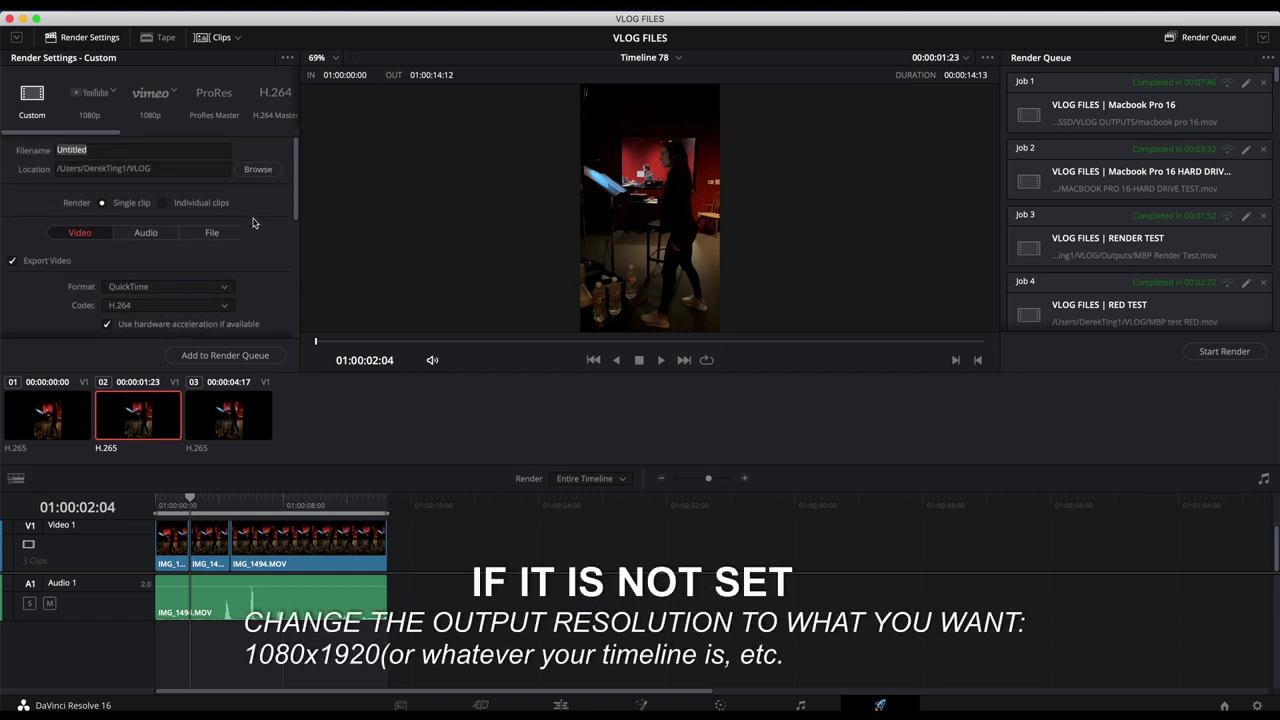
pyautogui.press('Home')
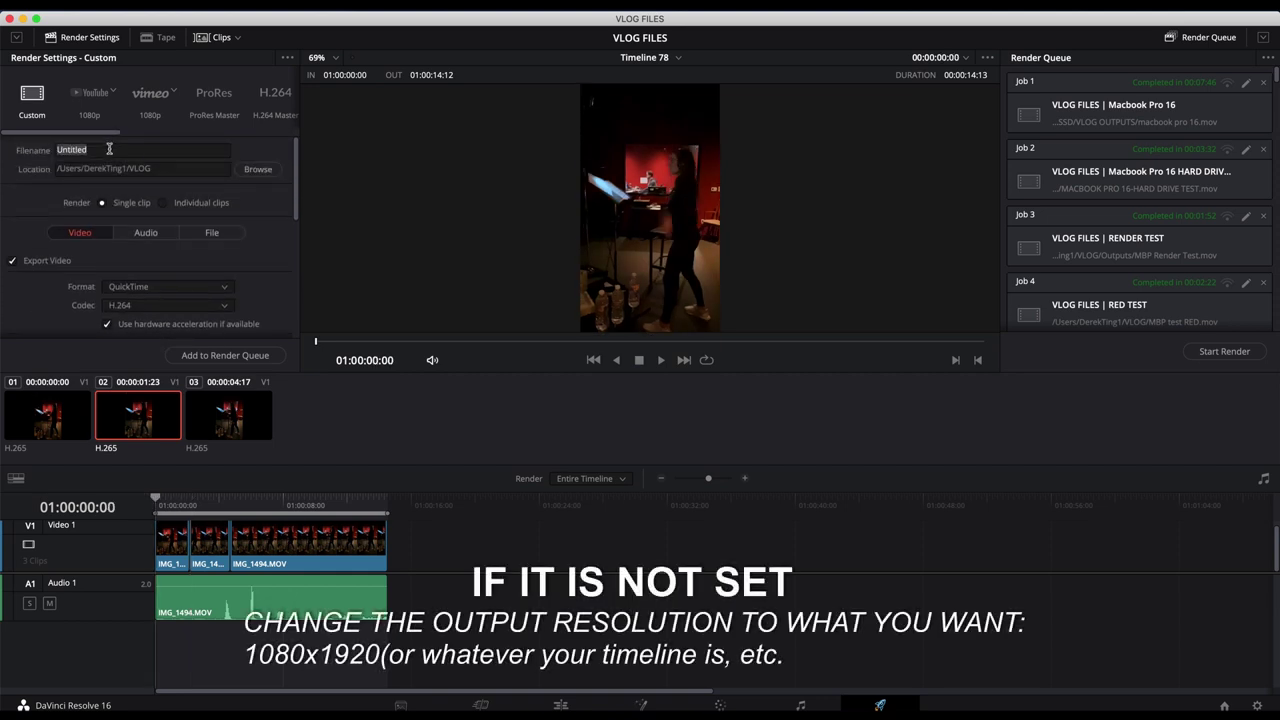
# - Name the output file 'Inst story' and queue Timeline 78 as render Job 62
pyautogui.click(109, 149)
pyautogui.write('Inst story')
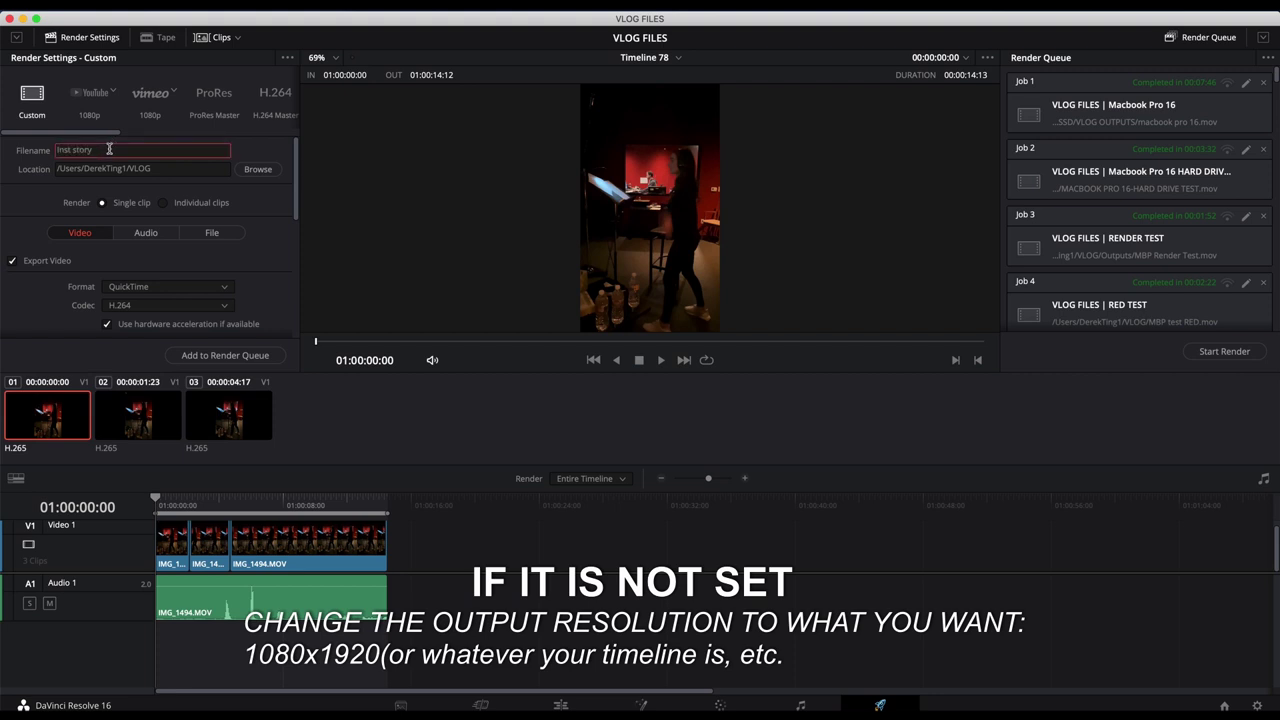
pyautogui.scroll(-5, 290, 270)
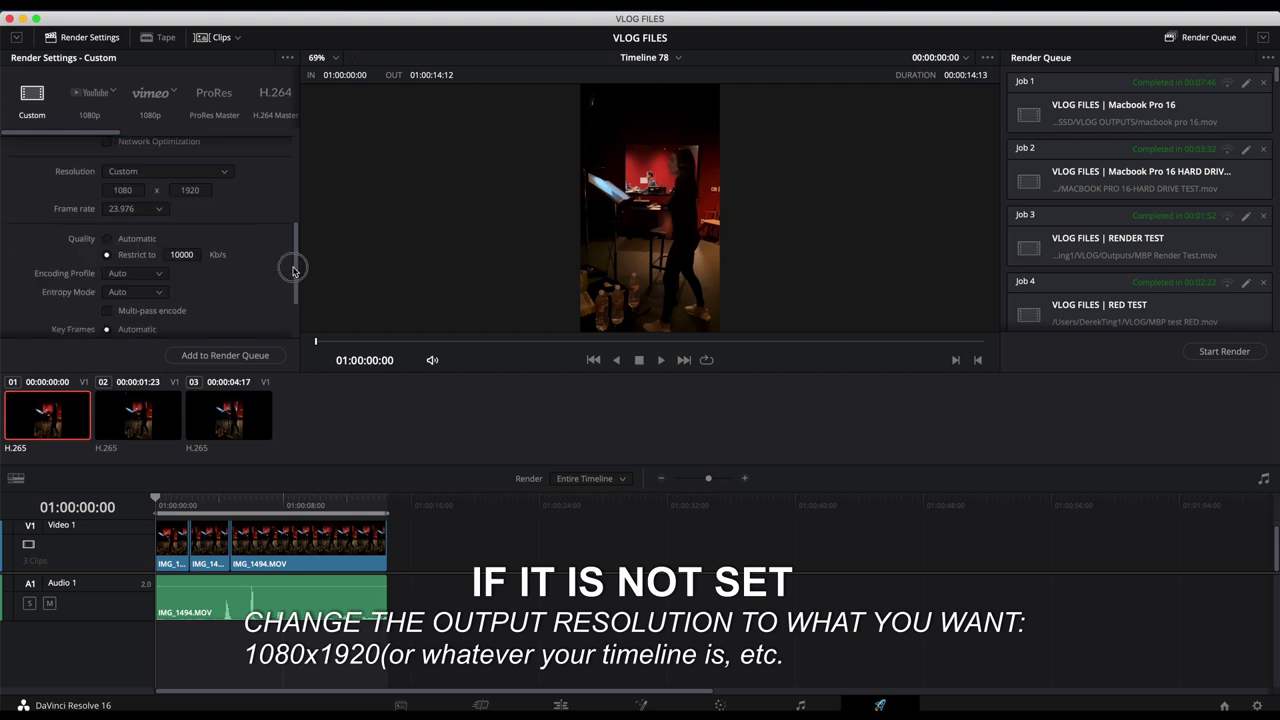
pyautogui.click(241, 358)
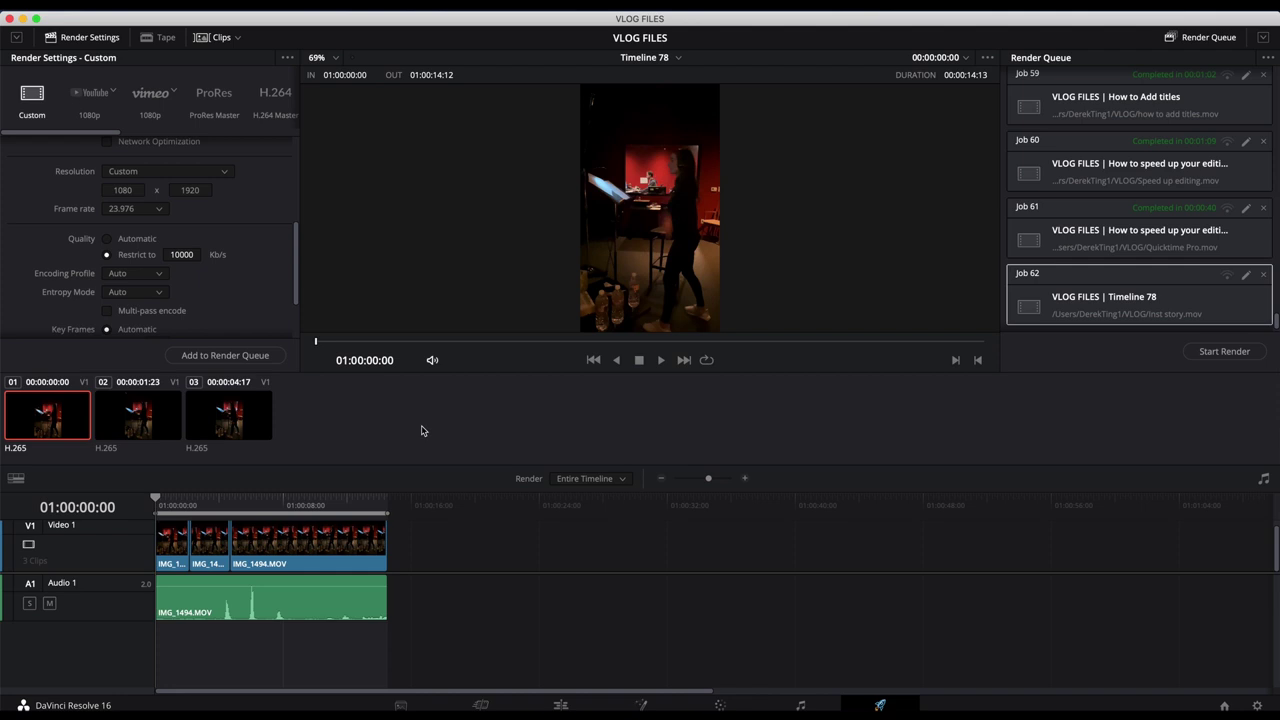
# - Switch to the Edit page to show Timeline 78 with its three IMG_1494.MOV pieces
pyautogui.click(561, 705)
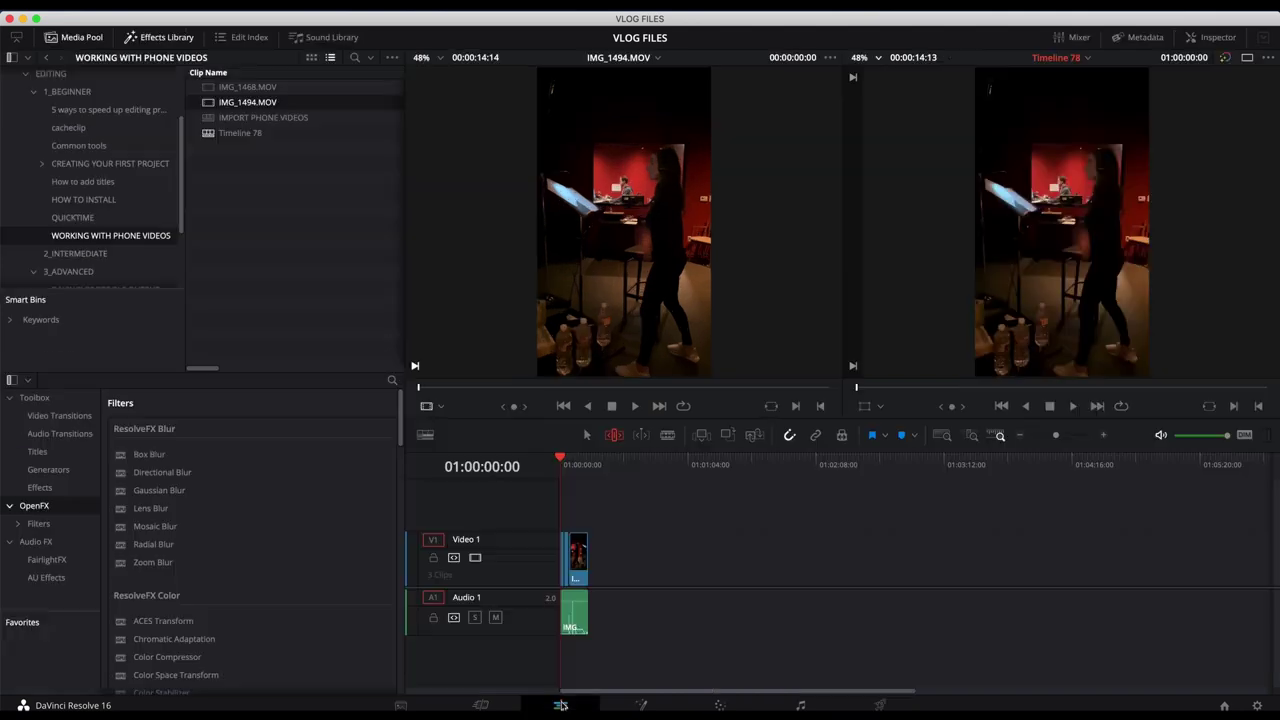